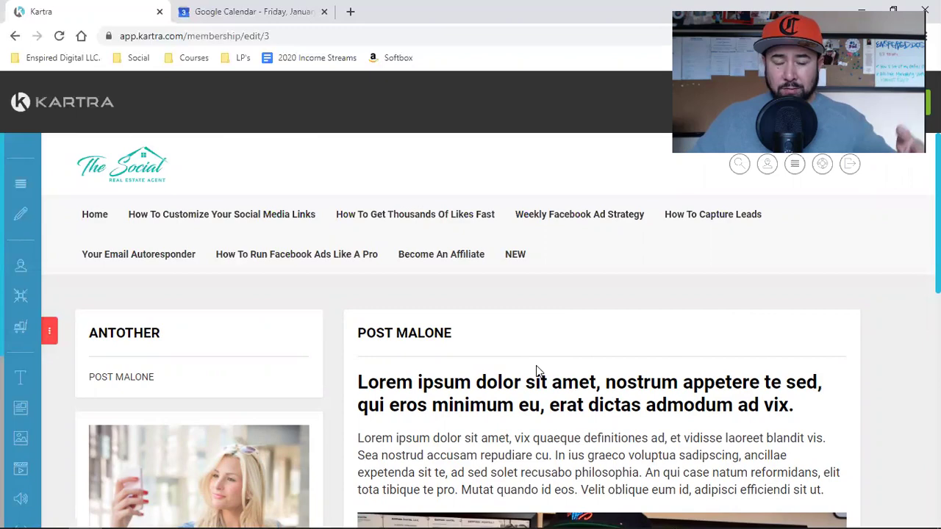
Look over the POST MALONE post page, then save and exit the builder to the template choice
scroll(536, 370, down, 4)
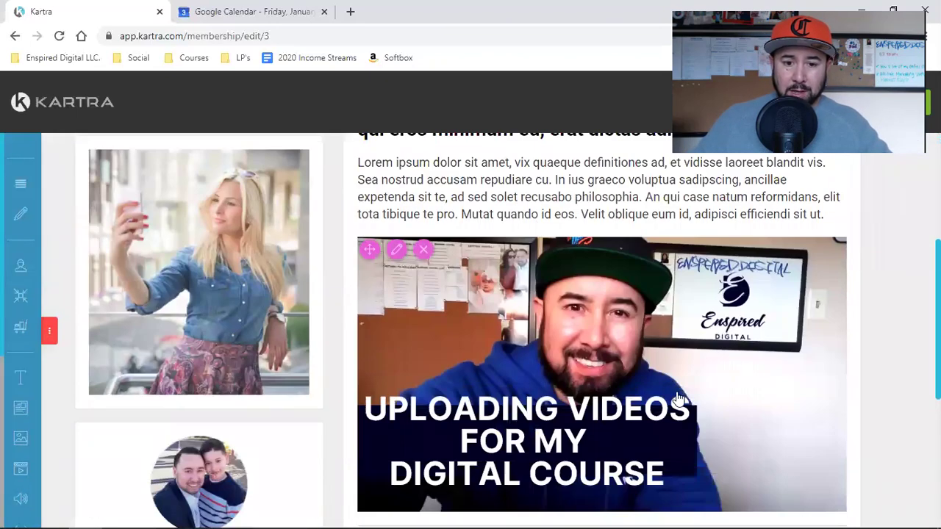
scroll(677, 399, down, 5)
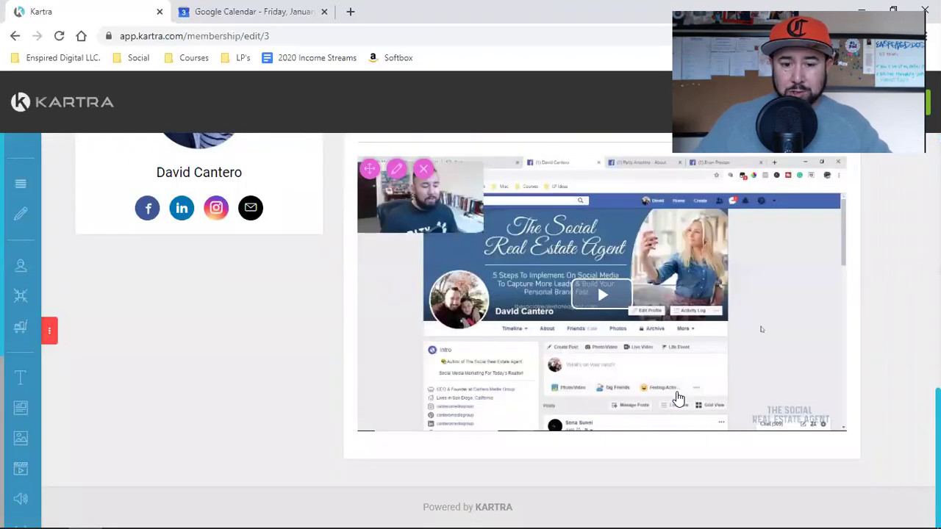
scroll(678, 399, up, 10)
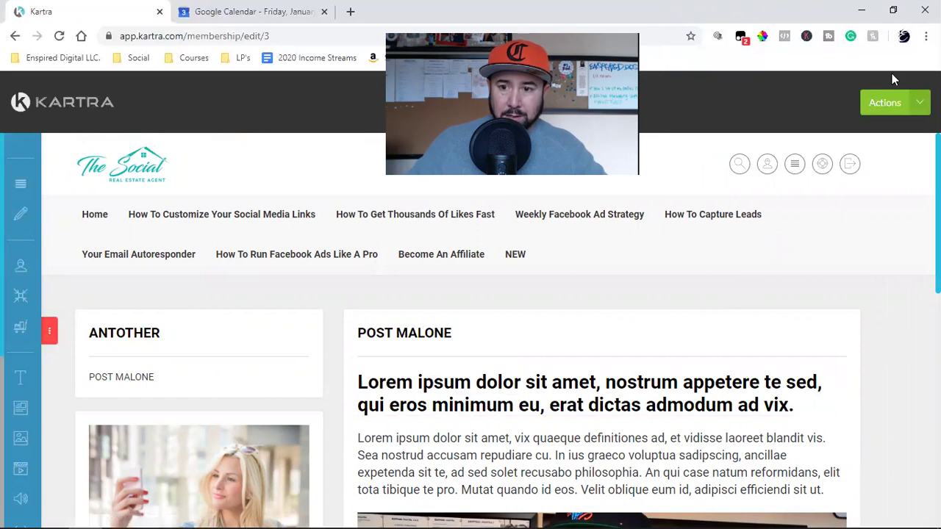
click(919, 103)
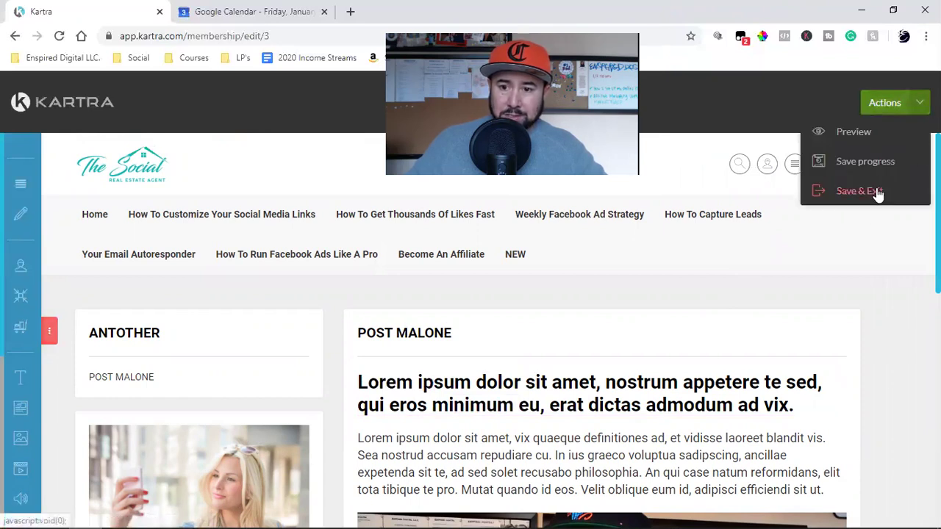
click(850, 132)
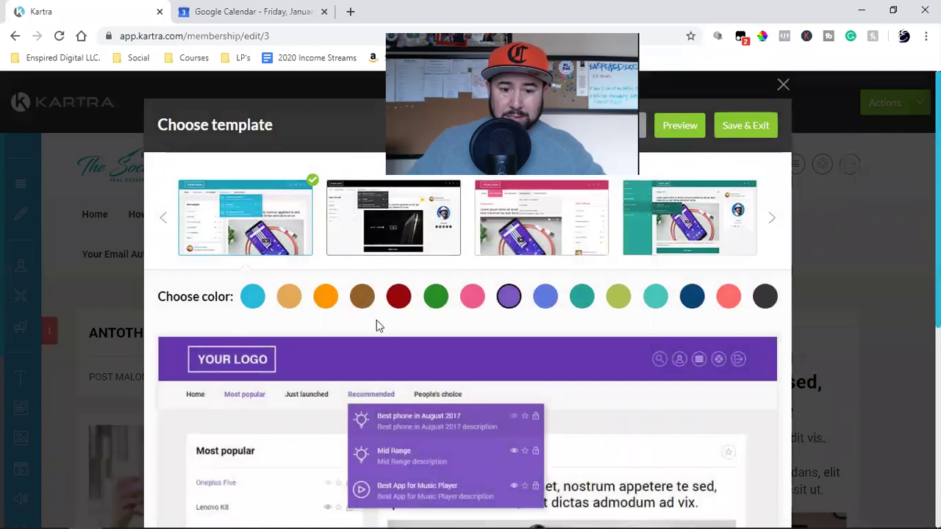
Choose the light blue color for the first membership template, then save and exit
scroll(253, 397, down, 4)
scroll(384, 397, up, 4)
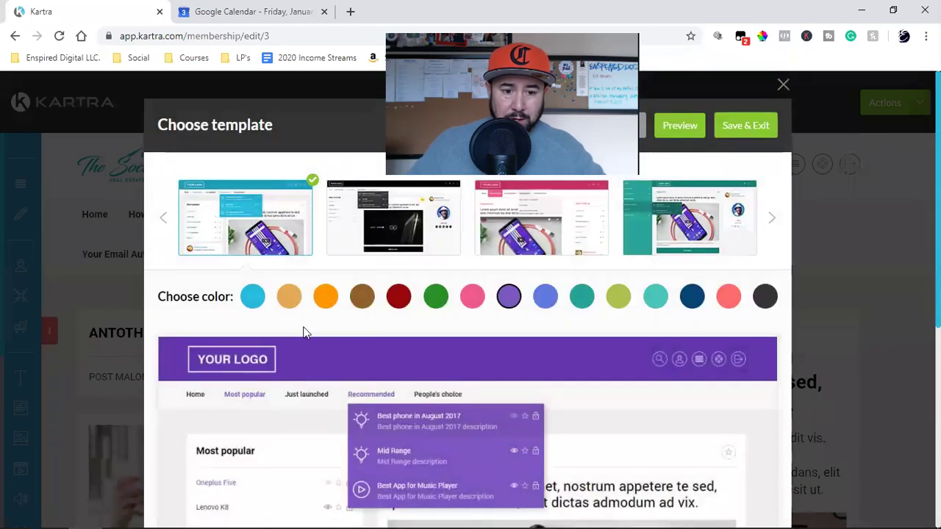
click(253, 298)
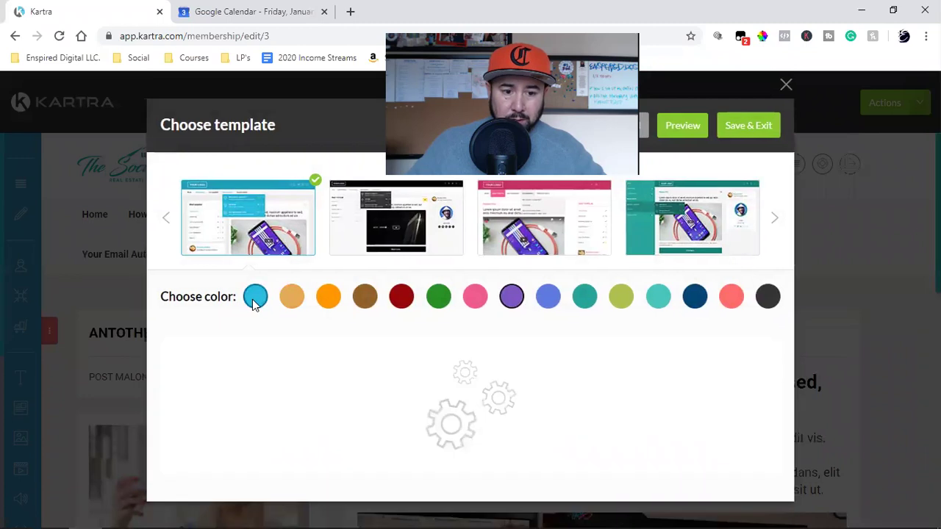
click(746, 126)
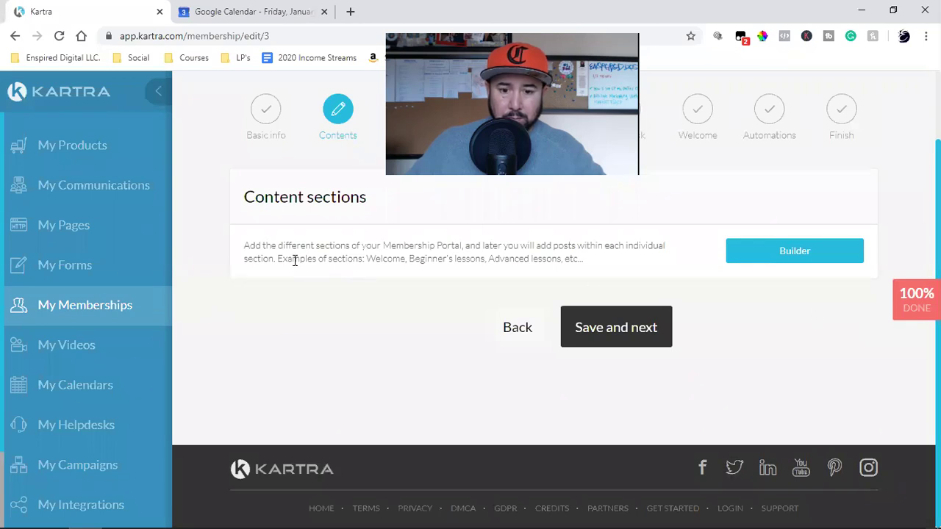
Save the Contents step, proceed to Access levels and open the membership access levels for editing
click(600, 330)
scroll(601, 332, down, 3)
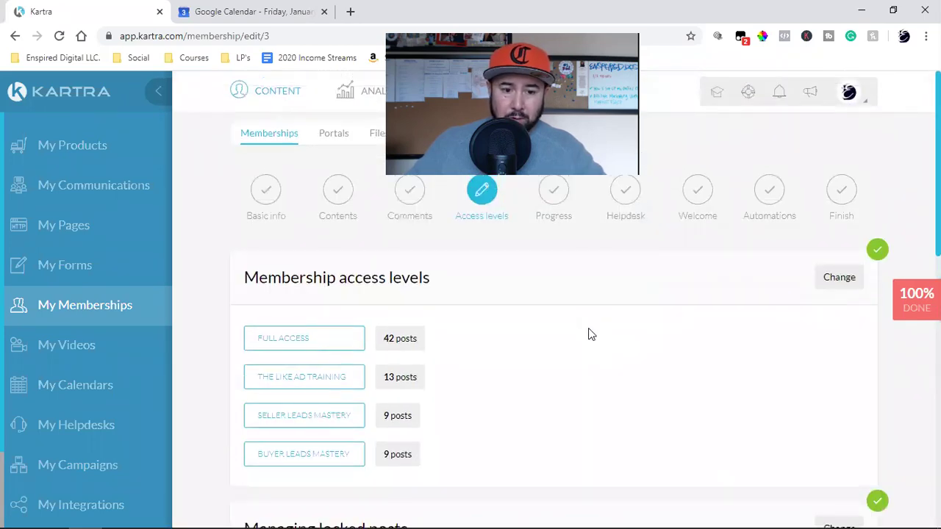
scroll(588, 332, down, 2)
scroll(607, 323, up, 2)
click(836, 278)
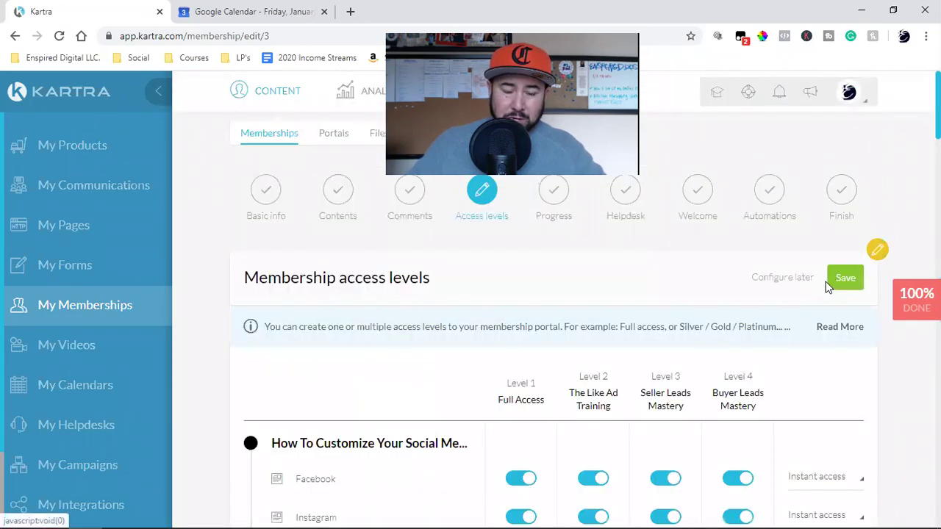
Inspect the unlock timing options of the Facebook post under How To Customize Your Social Media Links and close them
scroll(811, 339, down, 4)
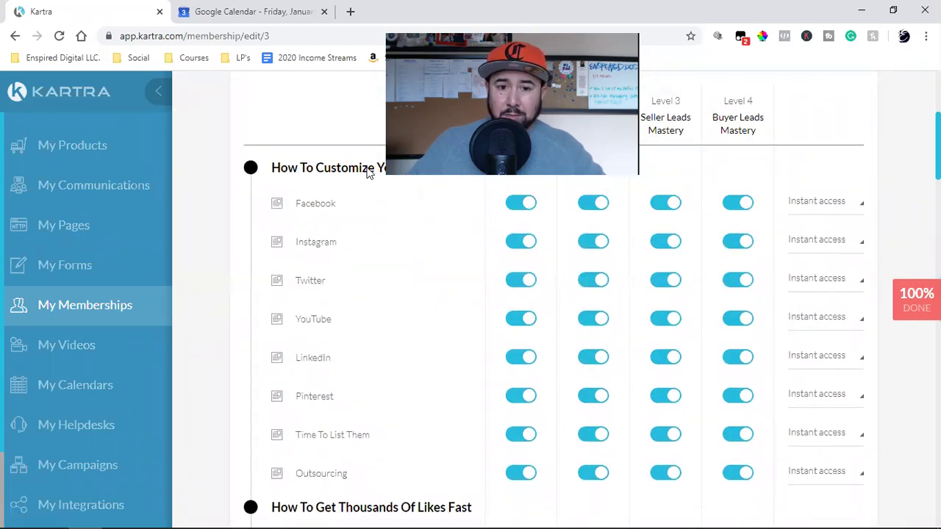
click(843, 203)
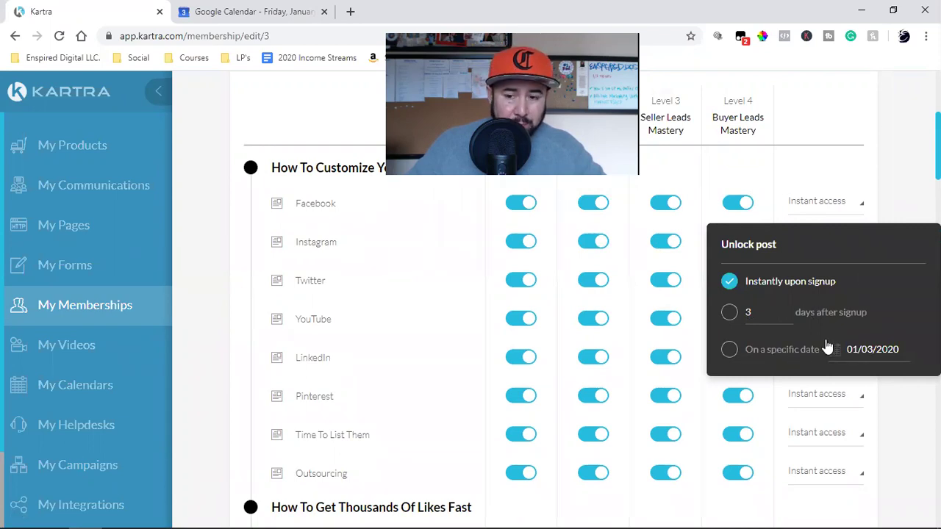
click(914, 197)
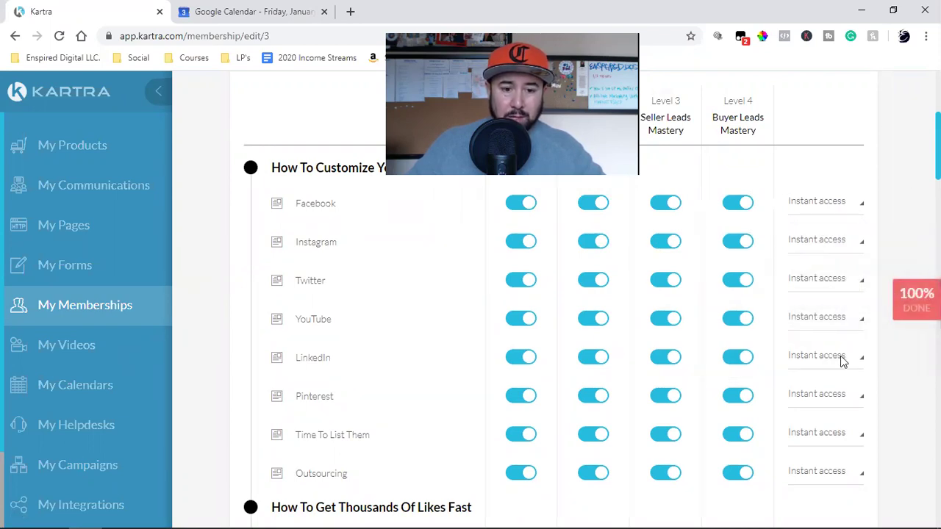
Examine which posts each access level includes and the unlock delay set for each module's posts
scroll(316, 236, down, 1)
scroll(315, 236, down, 4)
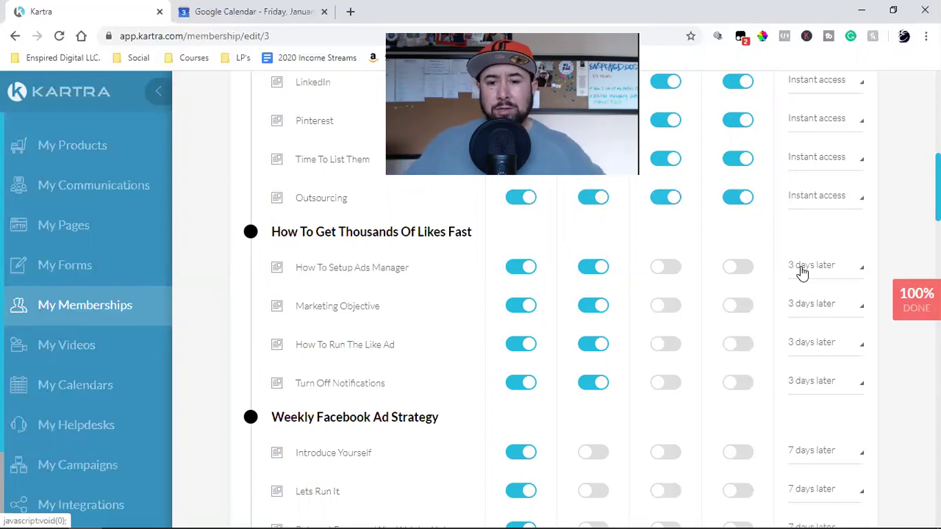
scroll(801, 270, up, 4)
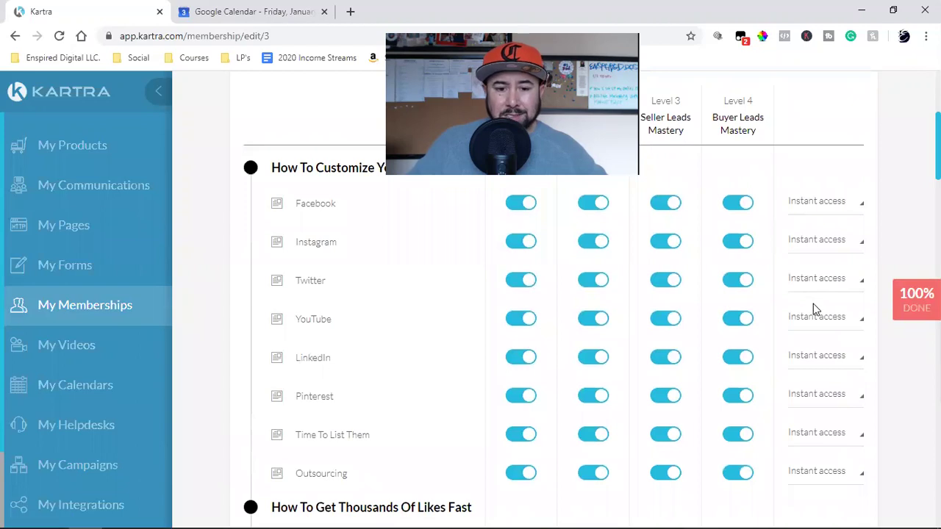
scroll(813, 304, down, 4)
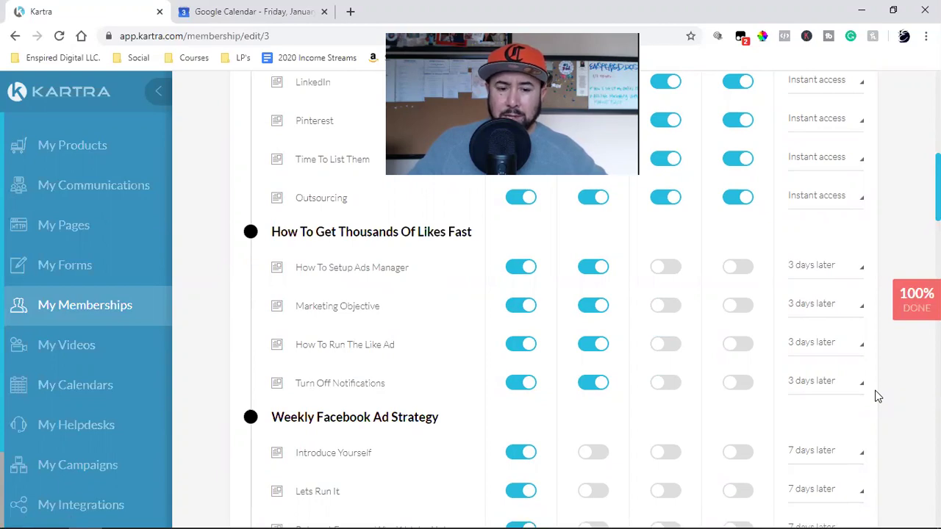
scroll(874, 396, up, 6)
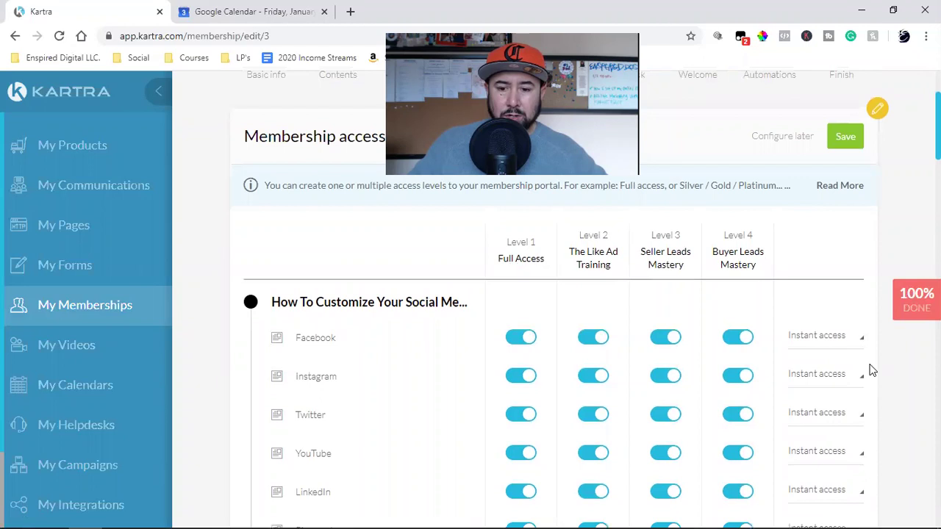
scroll(871, 370, down, 15)
scroll(871, 370, up, 15)
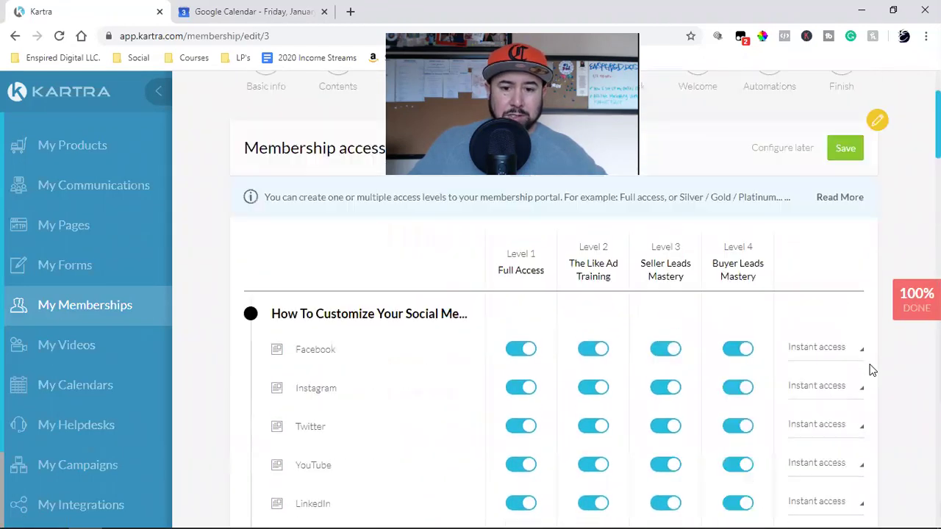
Save the membership access levels and review the locked-post and post-unlock notification settings
click(843, 283)
scroll(574, 405, down, 2)
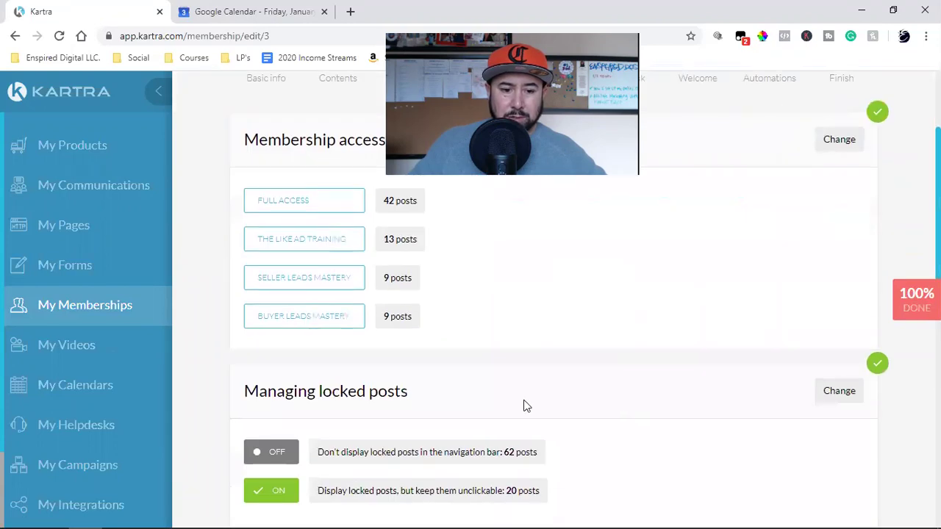
scroll(544, 385, down, 2)
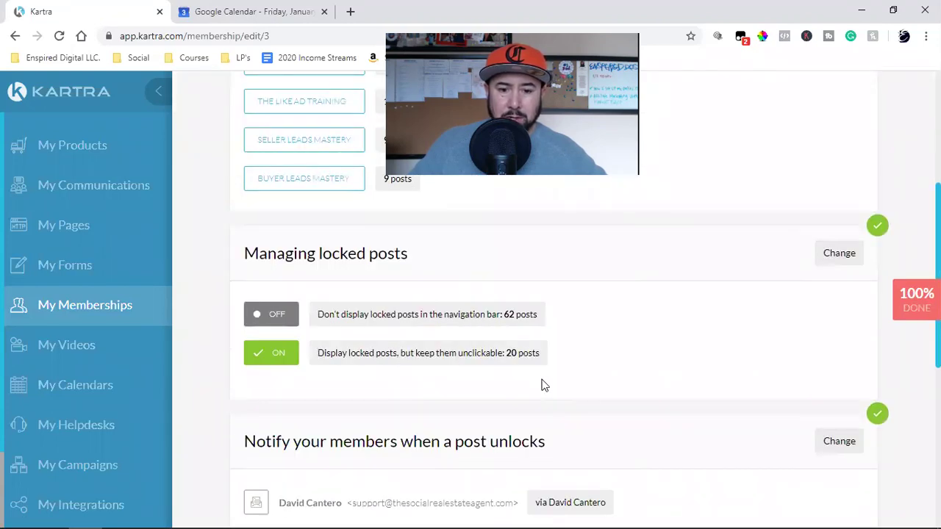
scroll(530, 309, down, 2)
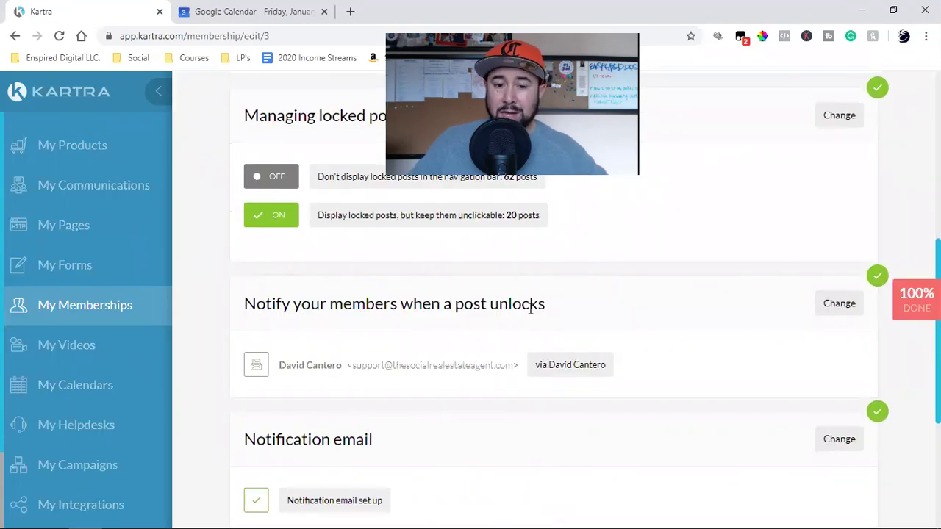
scroll(589, 316, down, 2)
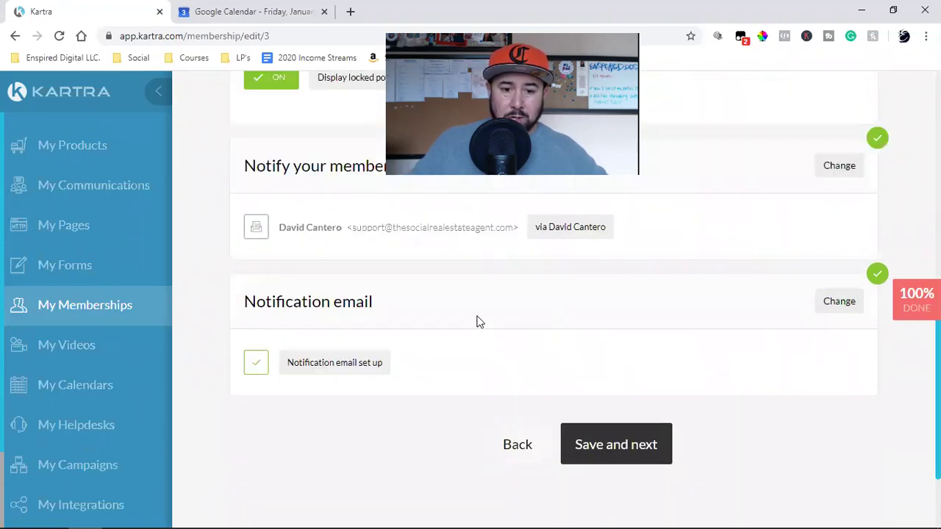
scroll(336, 303, up, 2)
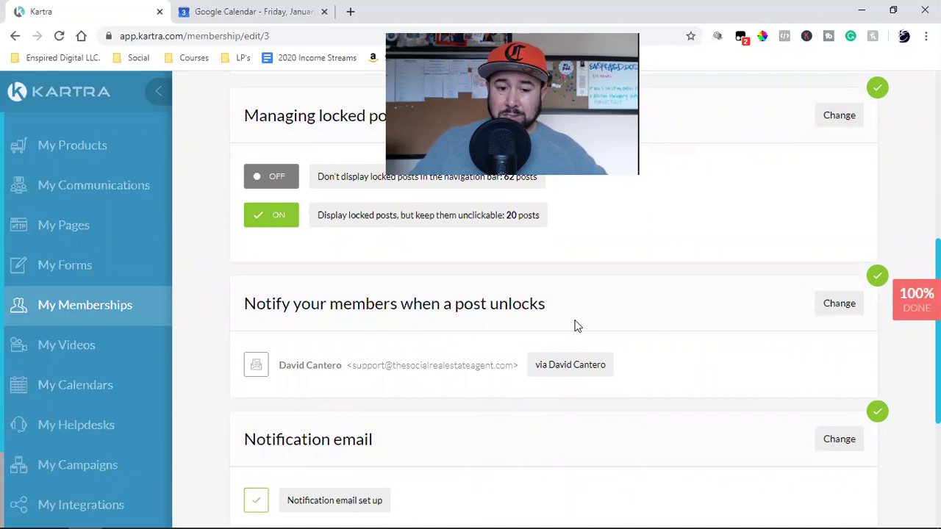
scroll(576, 326, down, 2)
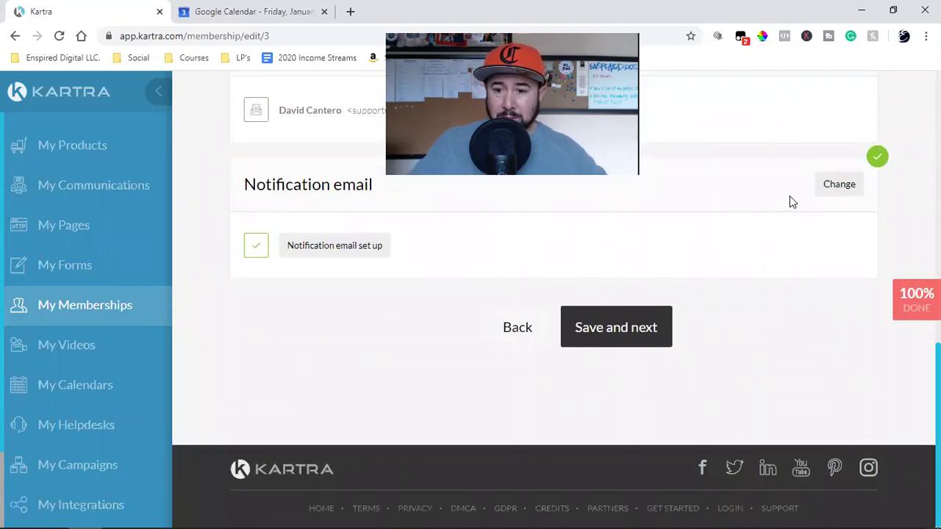
Open the notification email for editing and examine its subject, dynamic variables and message body
click(842, 186)
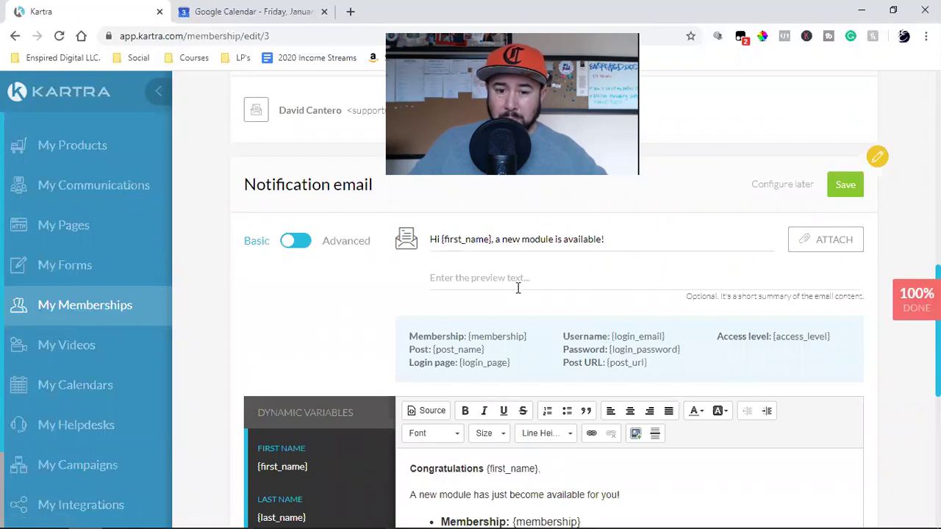
scroll(600, 426, down, 2)
scroll(600, 427, down, 4)
scroll(598, 430, up, 4)
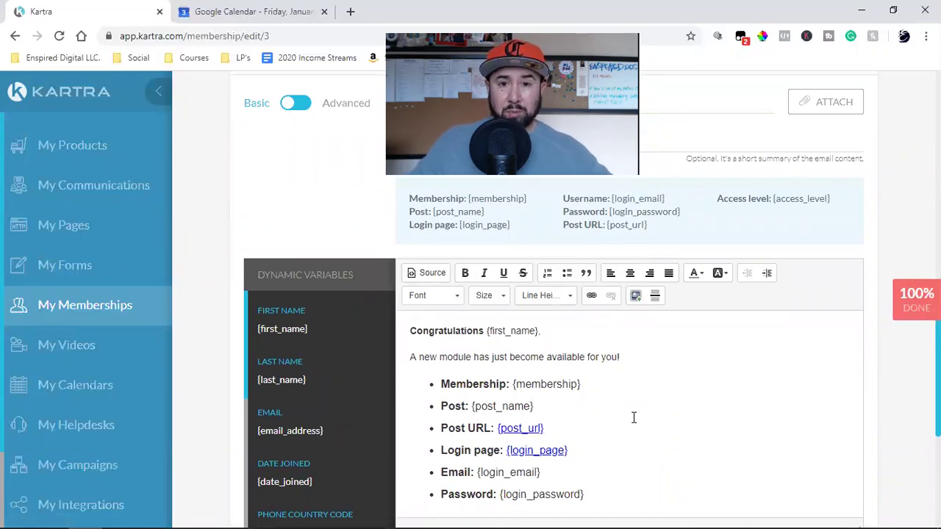
scroll(558, 410, down, 2)
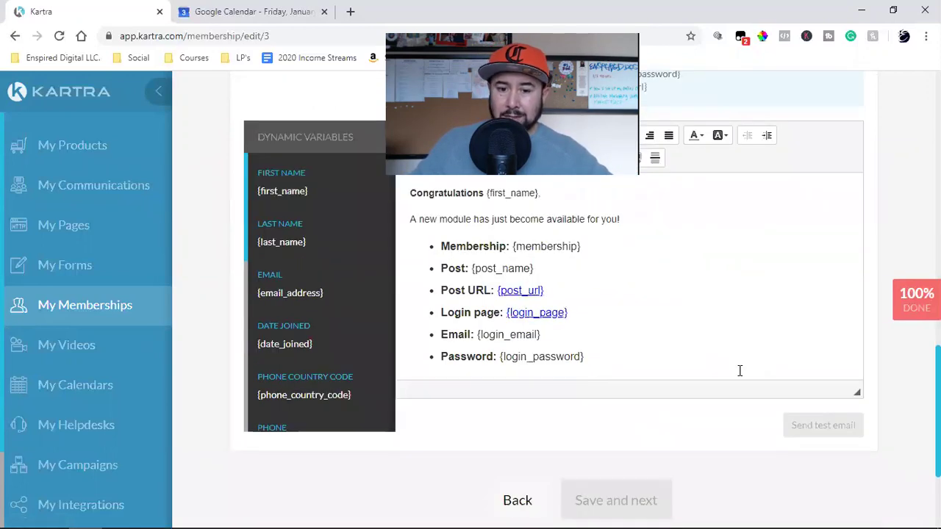
scroll(739, 371, up, 8)
scroll(794, 409, down, 4)
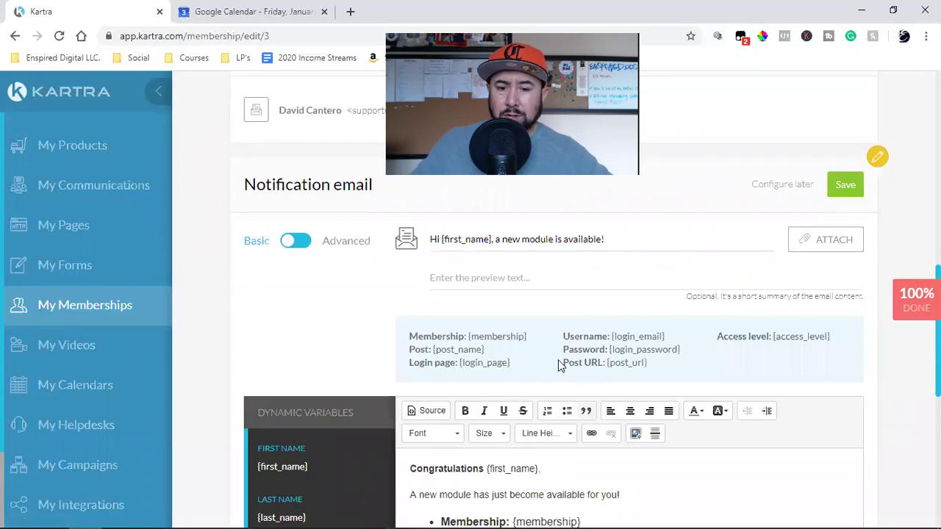
scroll(559, 365, down, 4)
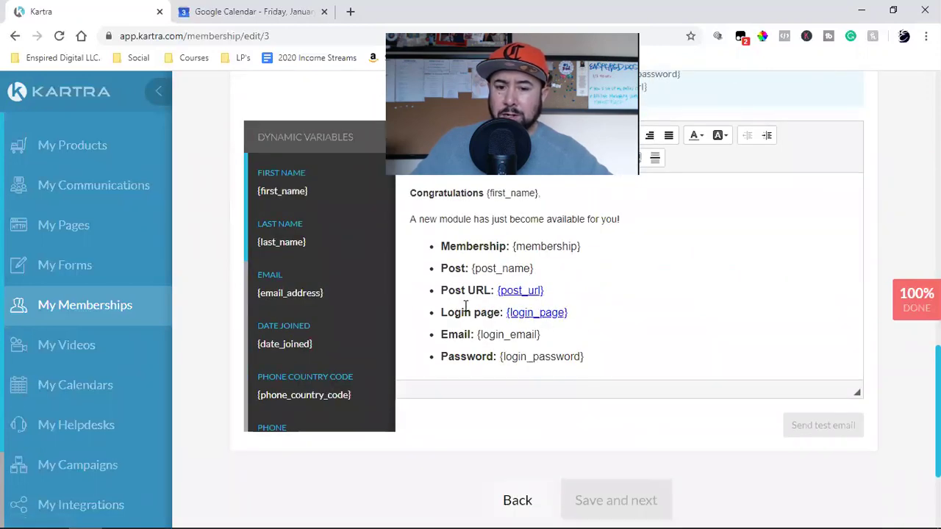
scroll(601, 332, up, 4)
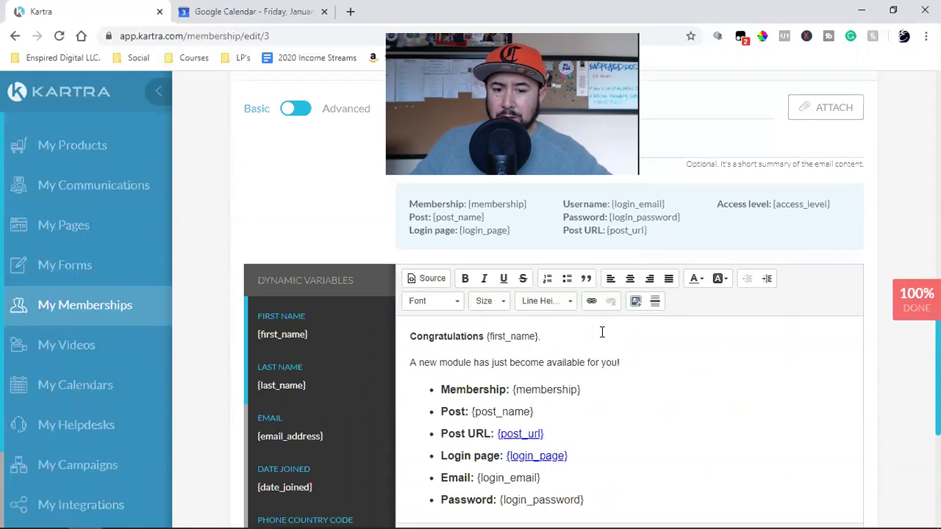
Save the notification email and continue to the Progress step
click(842, 185)
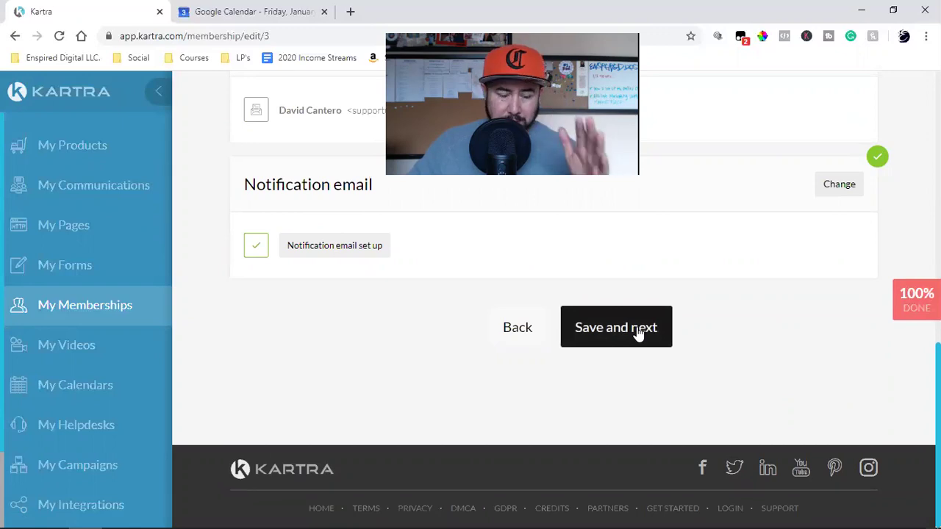
click(637, 333)
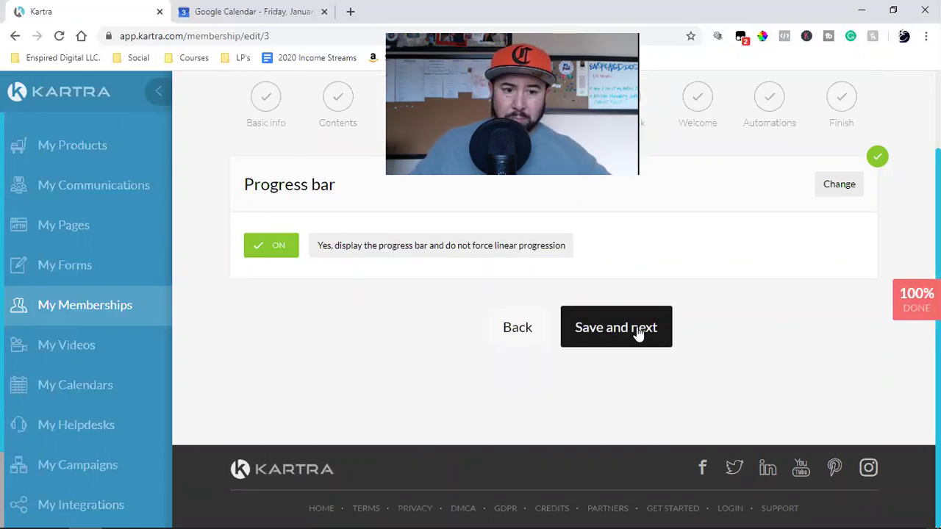
Review the progress bar options and the posts included for access level 1, save the settings and continue to the Helpdesk step
scroll(739, 359, up, 2)
click(840, 278)
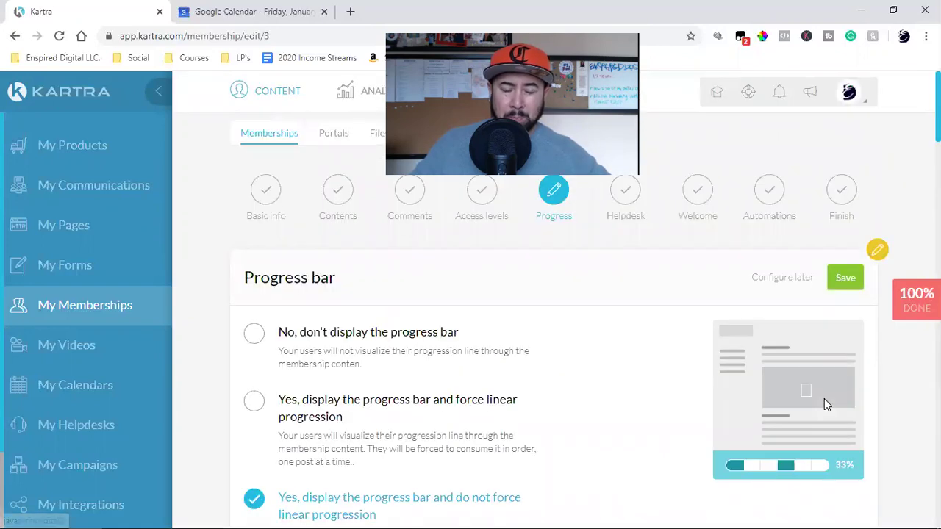
scroll(824, 398, down, 2)
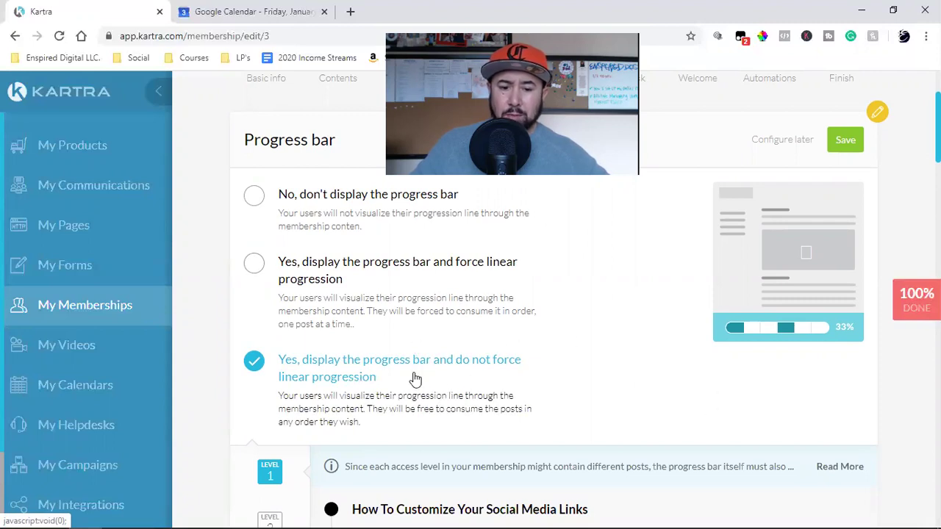
scroll(561, 349, down, 2)
scroll(562, 350, down, 1)
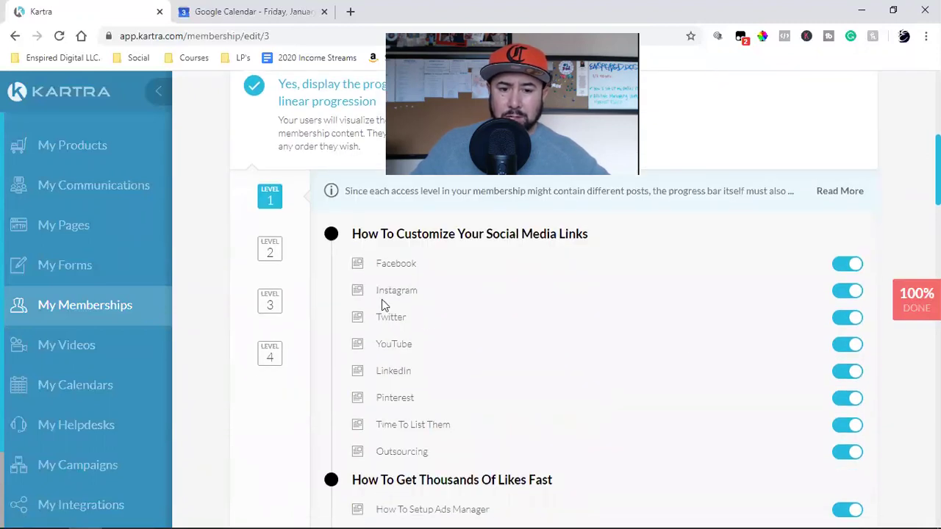
scroll(773, 375, up, 2)
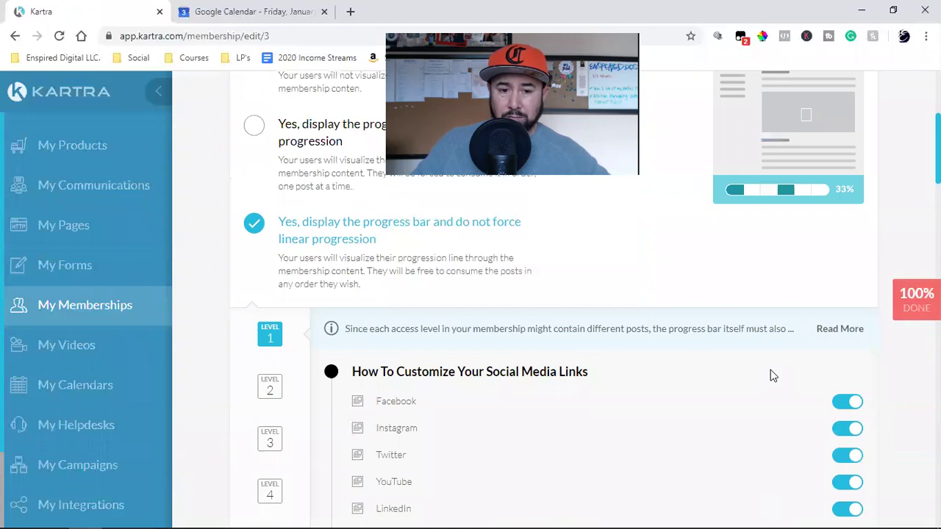
scroll(773, 376, up, 4)
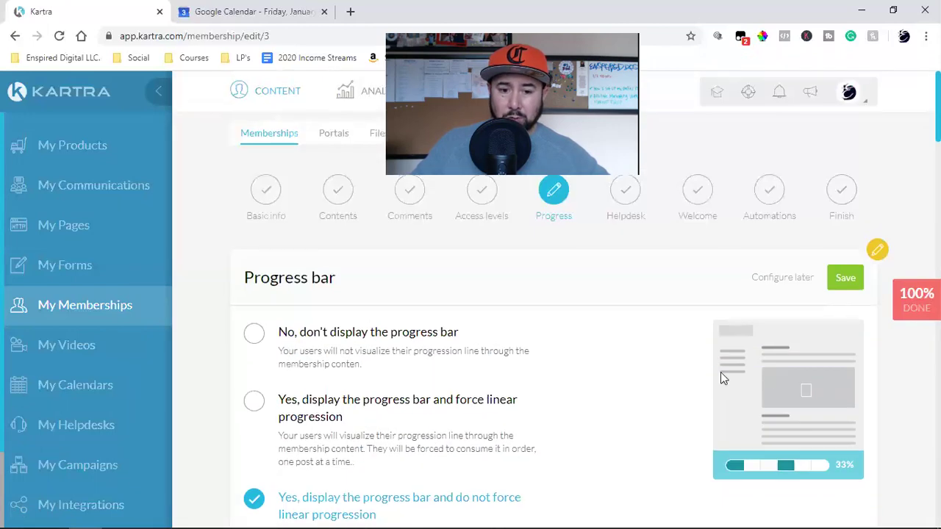
click(846, 275)
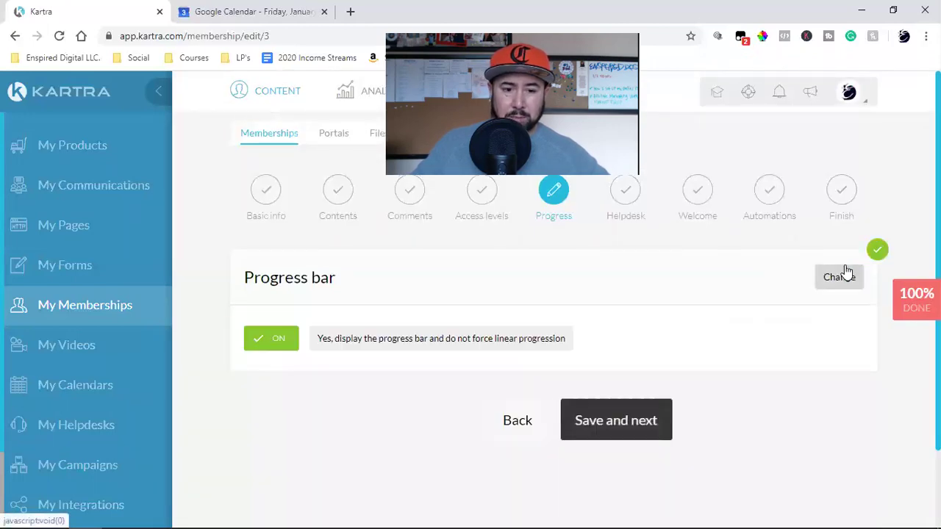
click(636, 415)
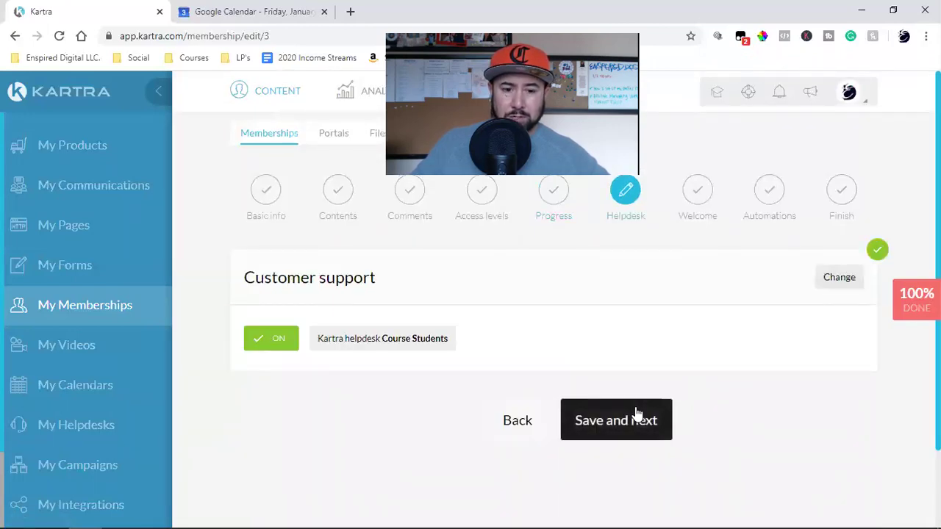
Review the customer support options, save Kartra Helpdesk with the Course Students helpdesk, and continue to the Welcome step
click(838, 277)
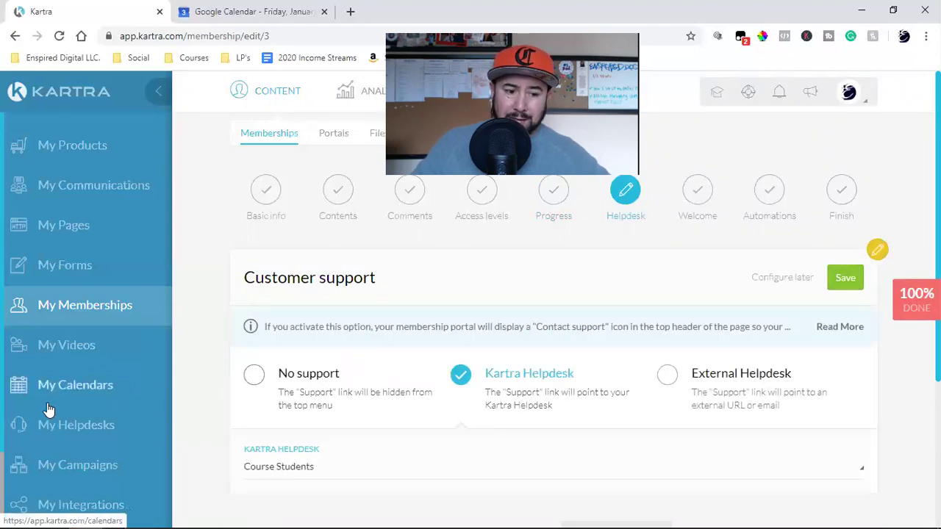
scroll(45, 419, down, 1)
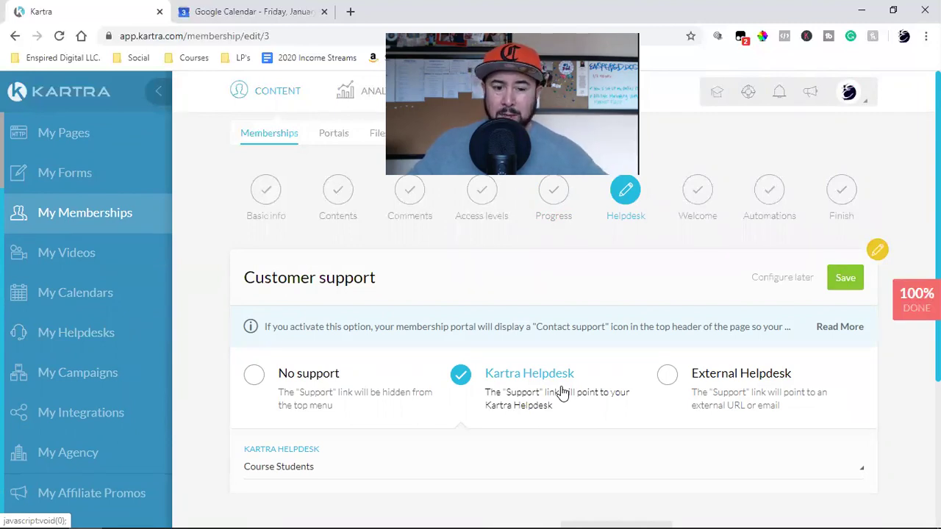
click(845, 278)
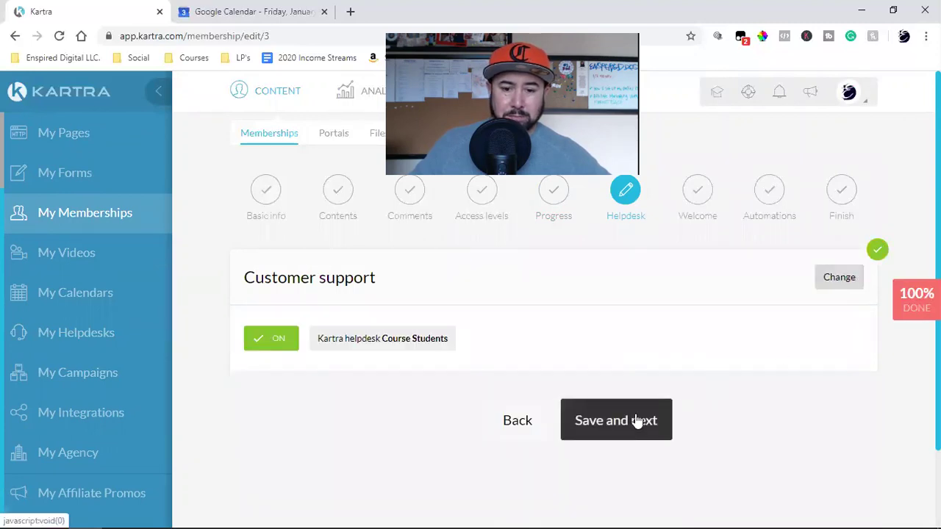
click(614, 432)
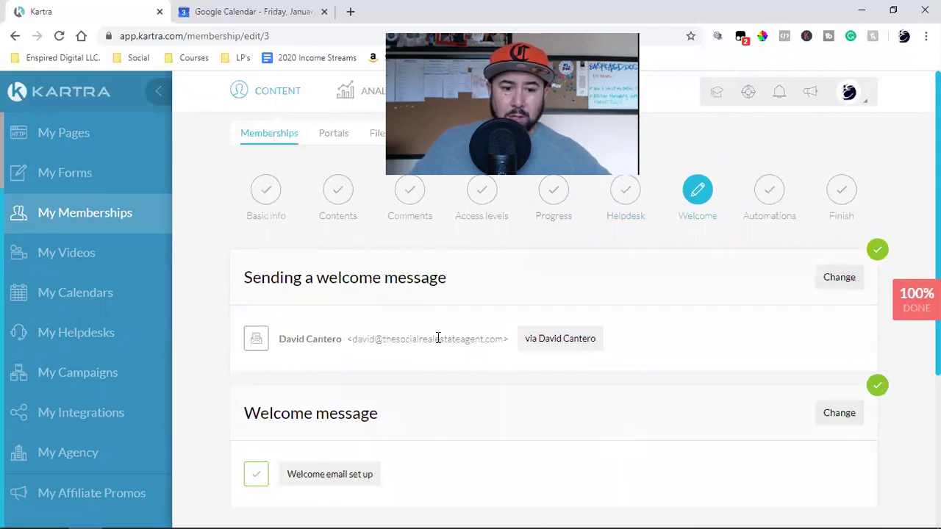
Review the welcome email's gateway, sender name and reply-to settings, and save them with sending a welcome email selected
click(838, 293)
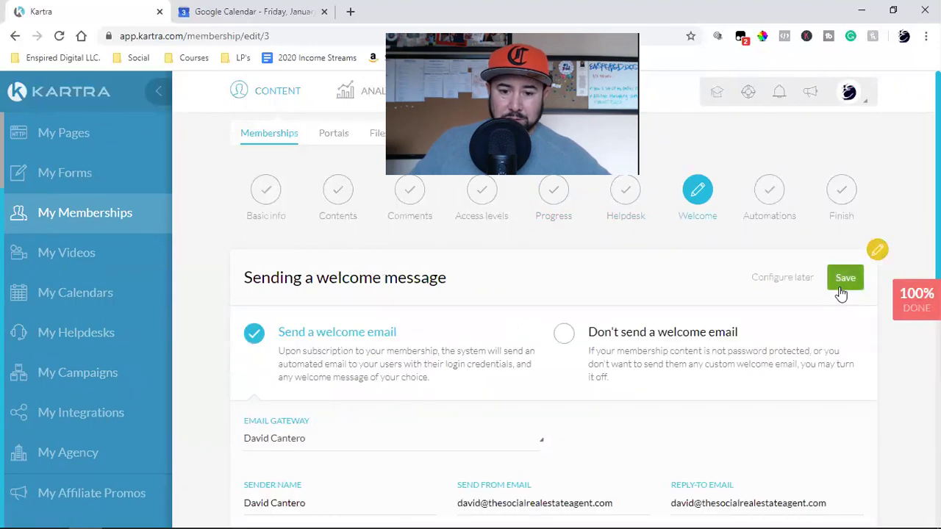
scroll(840, 294, down, 5)
scroll(840, 294, up, 2)
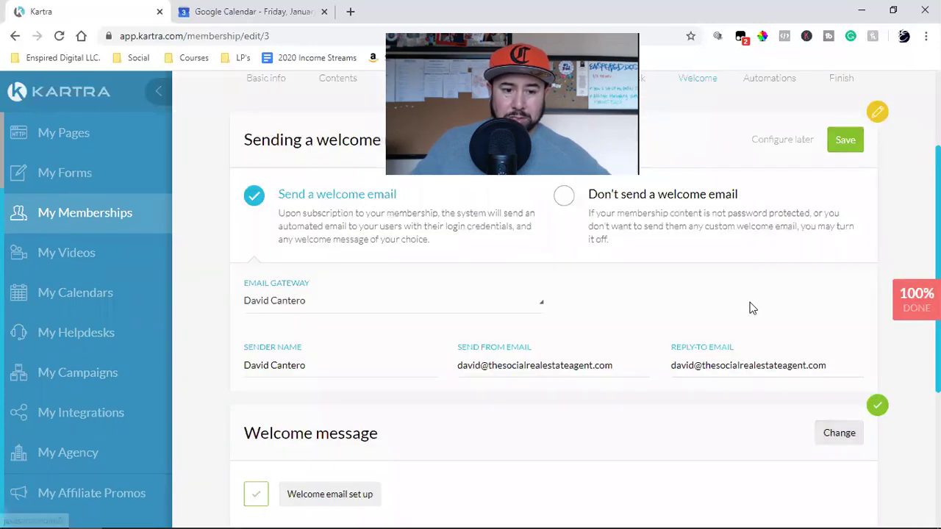
click(845, 140)
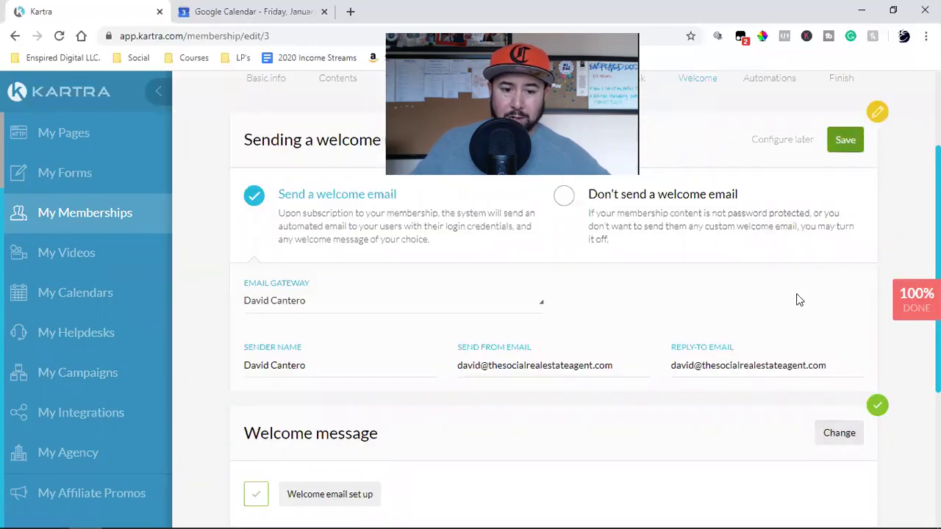
Open the welcome message for editing and examine its subject, login variables and full body text
click(844, 283)
scroll(842, 399, down, 2)
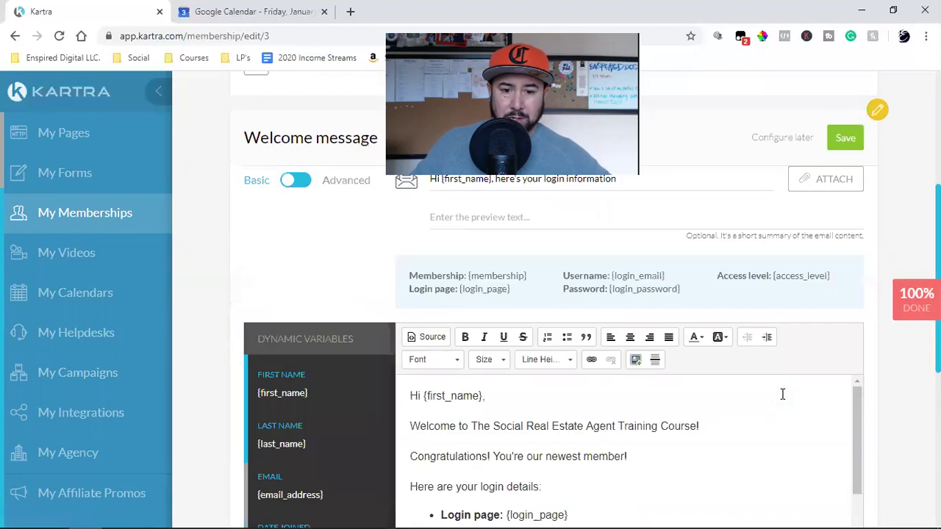
scroll(782, 394, up, 4)
scroll(676, 395, down, 2)
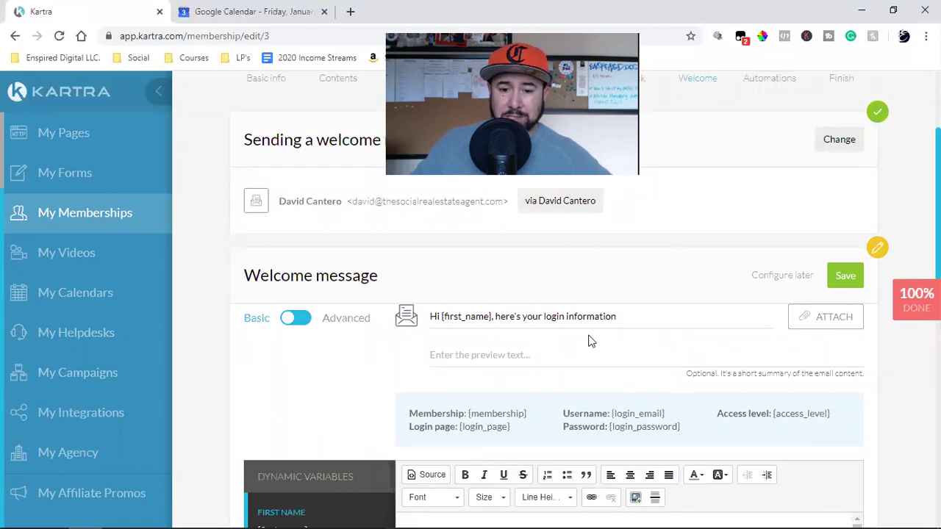
scroll(699, 342, down, 4)
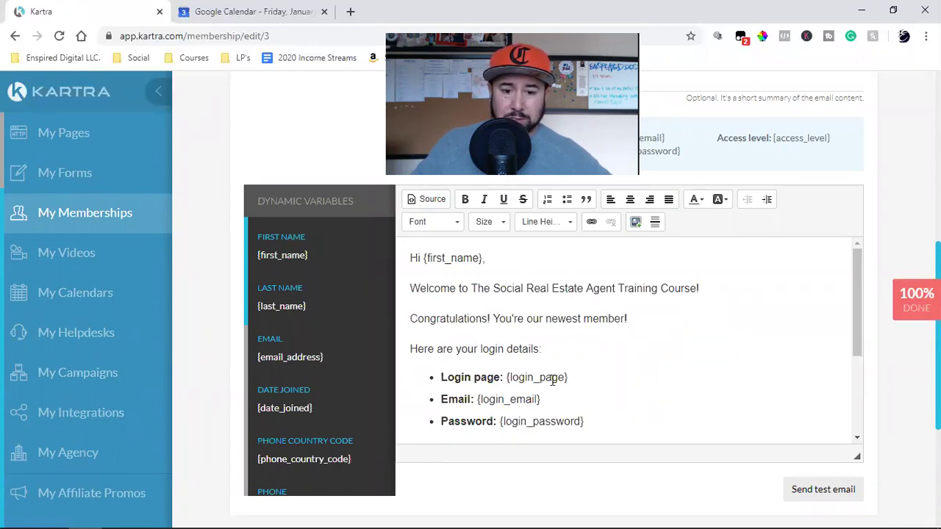
scroll(582, 362, down, 2)
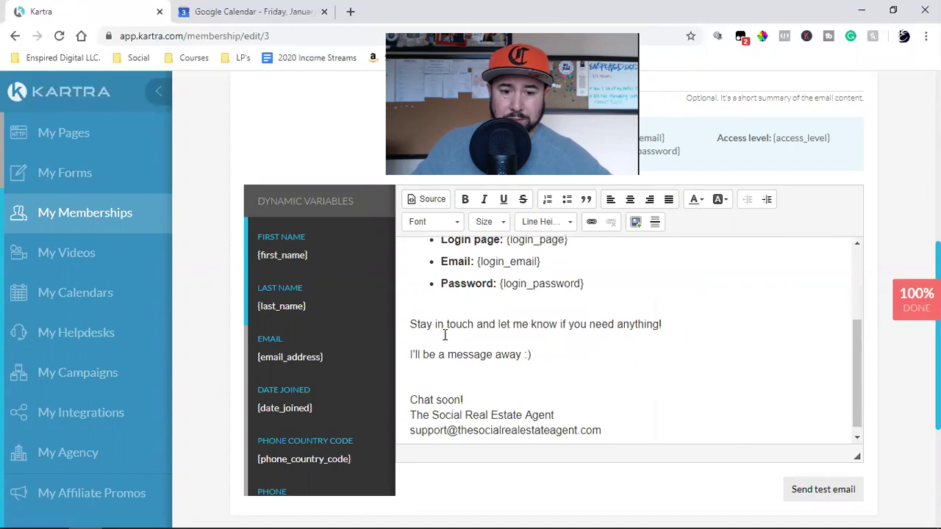
scroll(512, 391, down, 1)
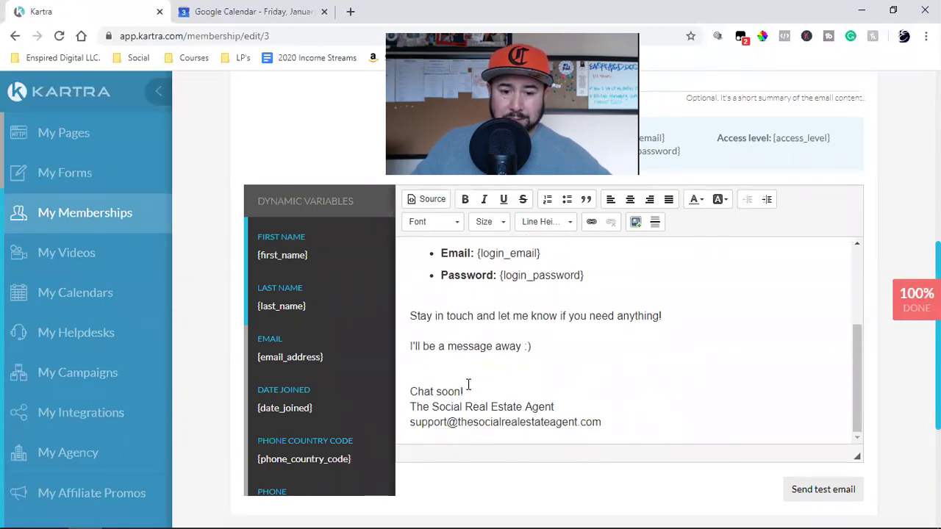
scroll(701, 388, up, 2)
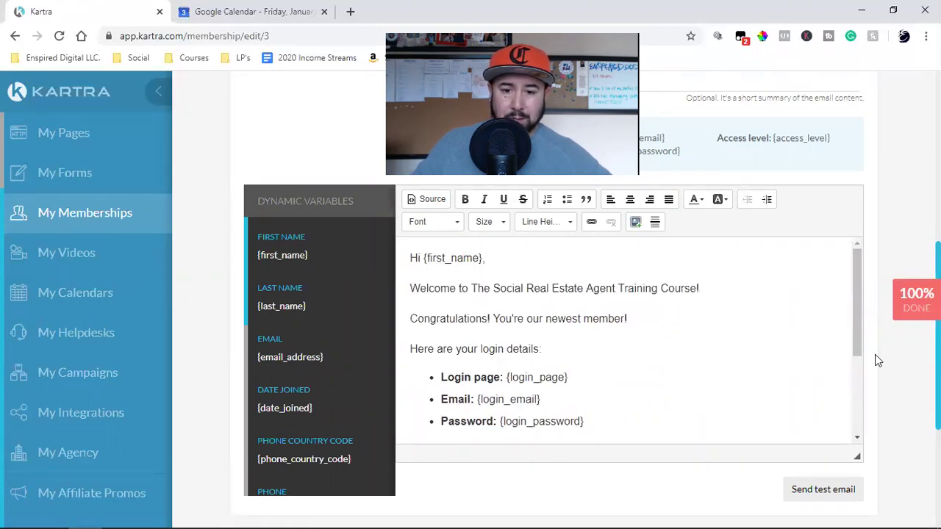
Save the welcome message and continue to the Automations step
scroll(875, 360, up, 4)
click(843, 278)
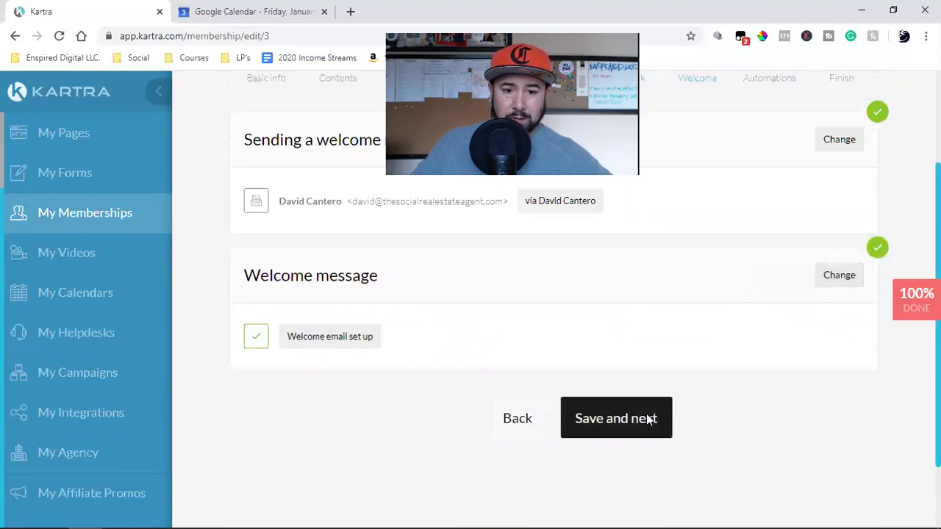
click(649, 419)
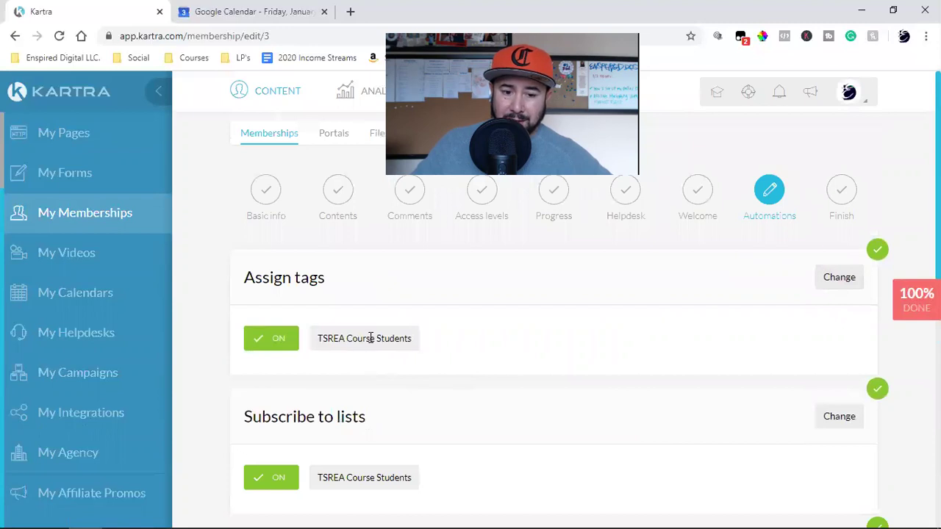
Review the tag, list, sequence and advanced automation settings, save them and finish the membership portal setup
scroll(397, 338, down, 2)
scroll(397, 336, down, 2)
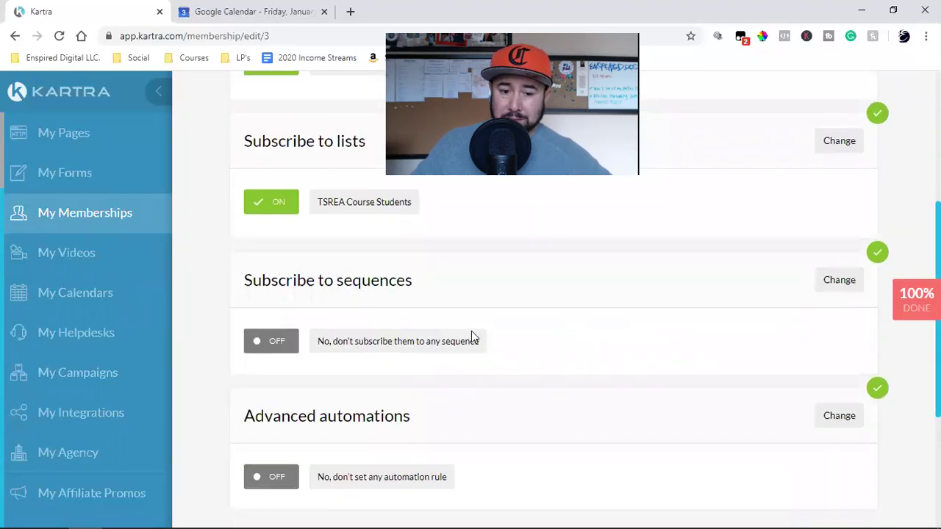
scroll(426, 323, down, 2)
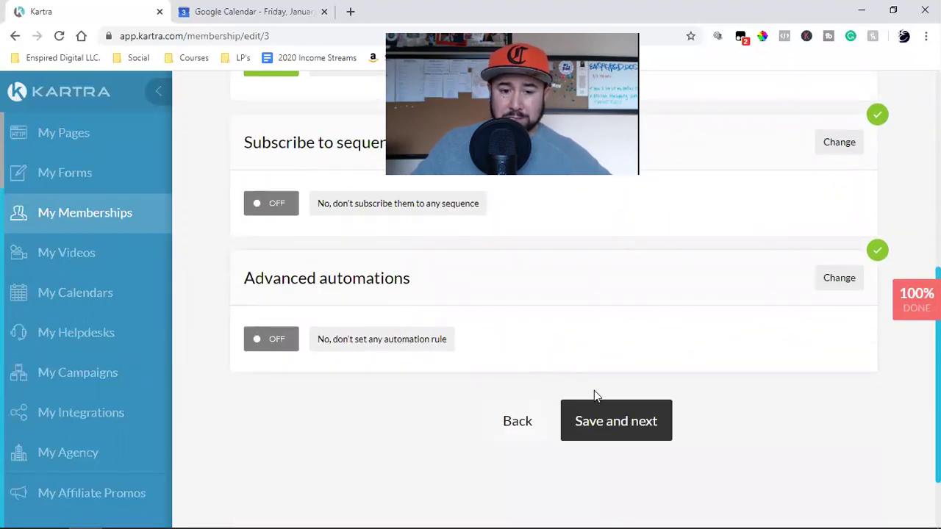
click(580, 426)
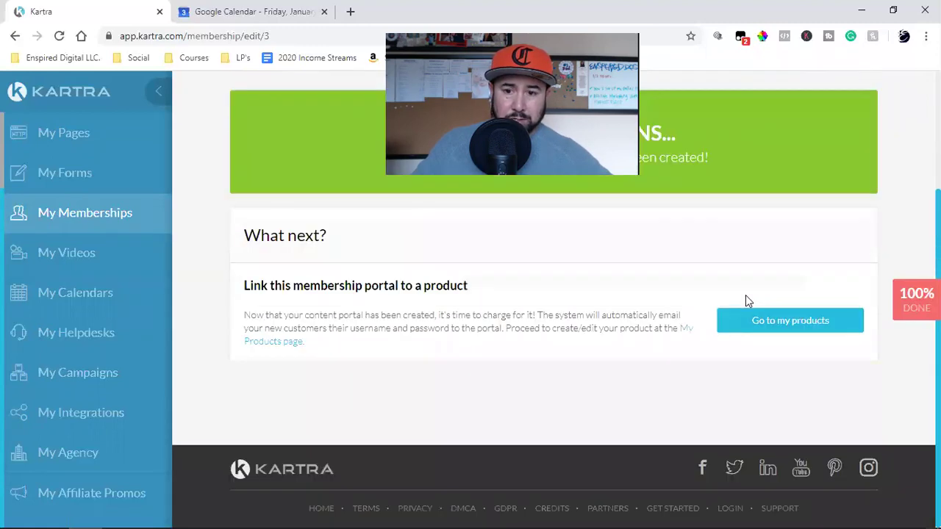
scroll(698, 320, up, 3)
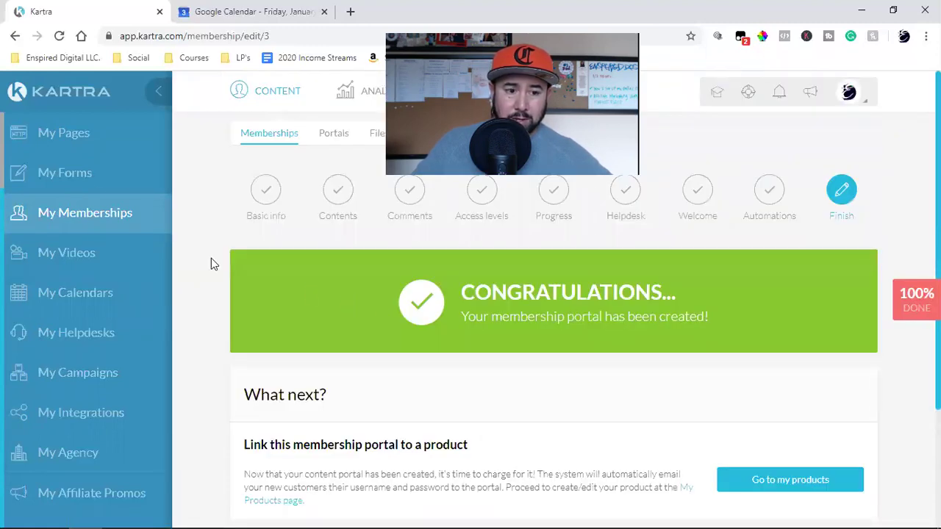
Copy the member login link of The Social Real Estate Agent training membership from the memberships list
click(105, 218)
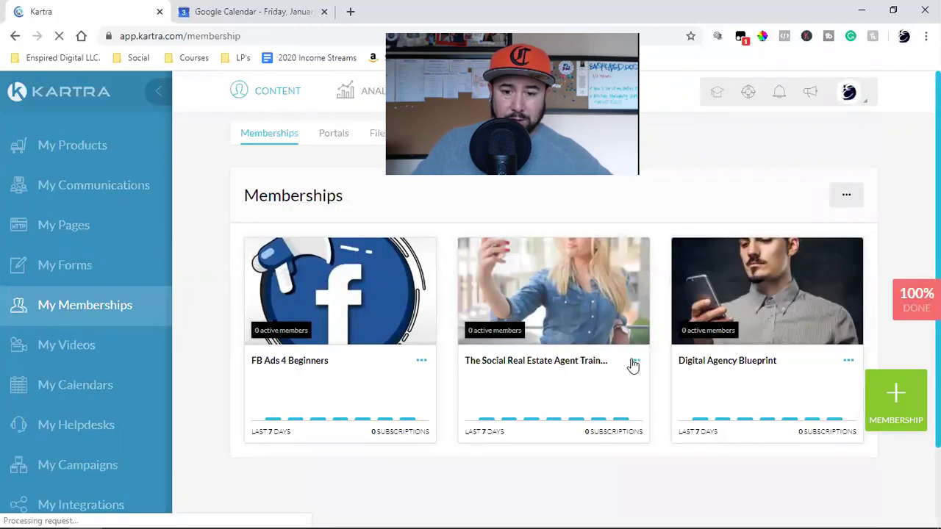
click(634, 360)
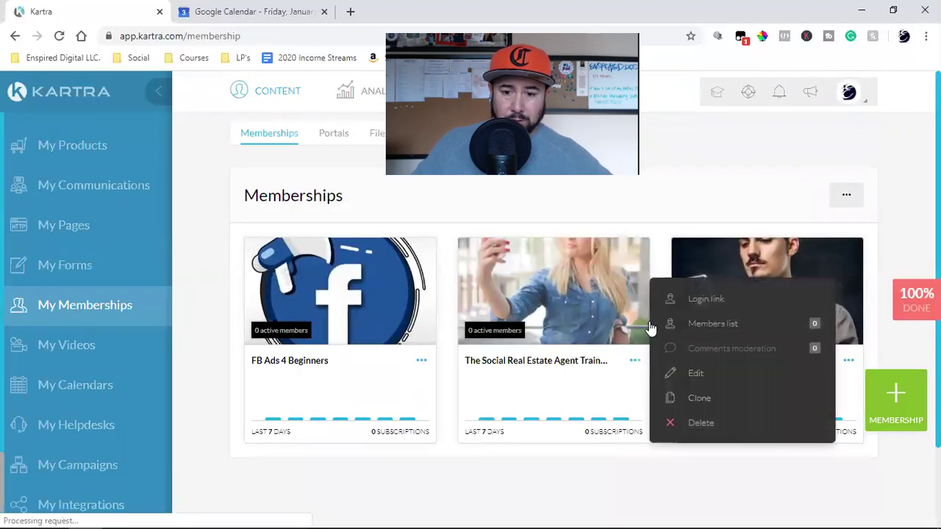
click(709, 298)
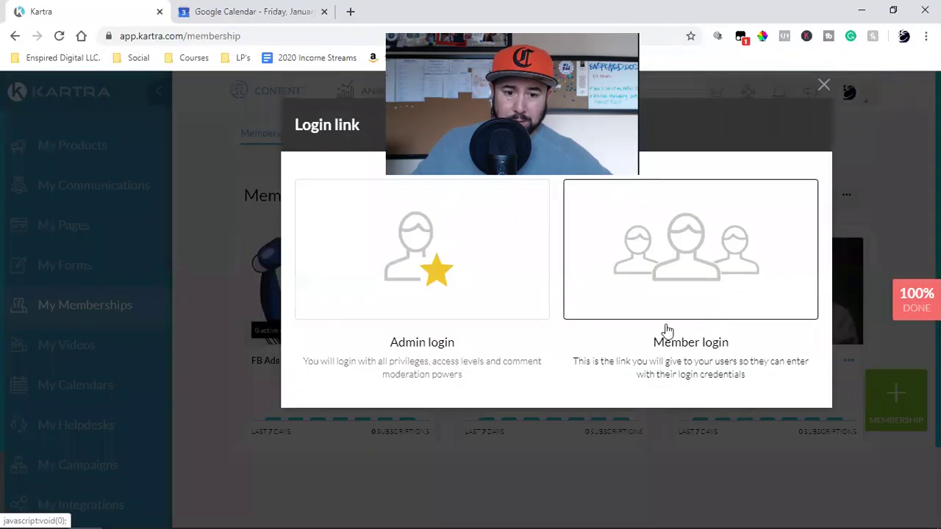
click(738, 269)
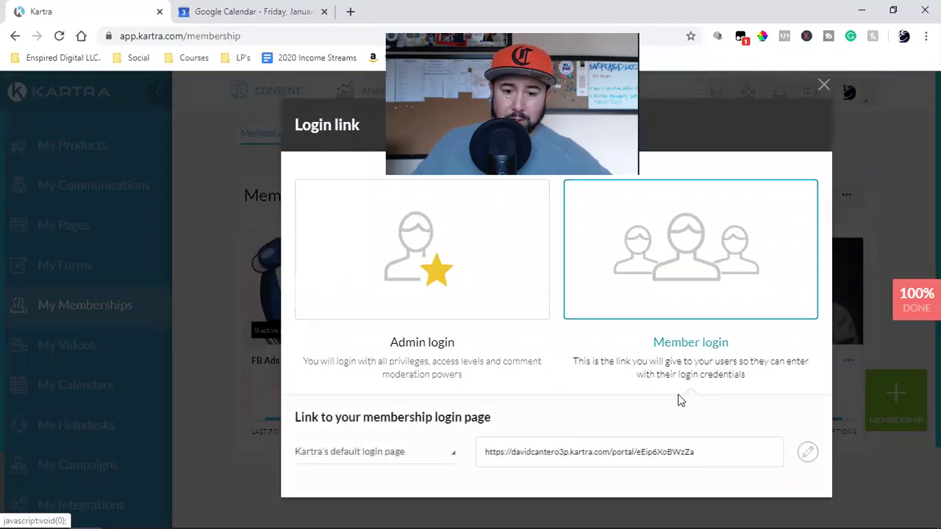
triple_click(529, 451)
right_click(531, 451)
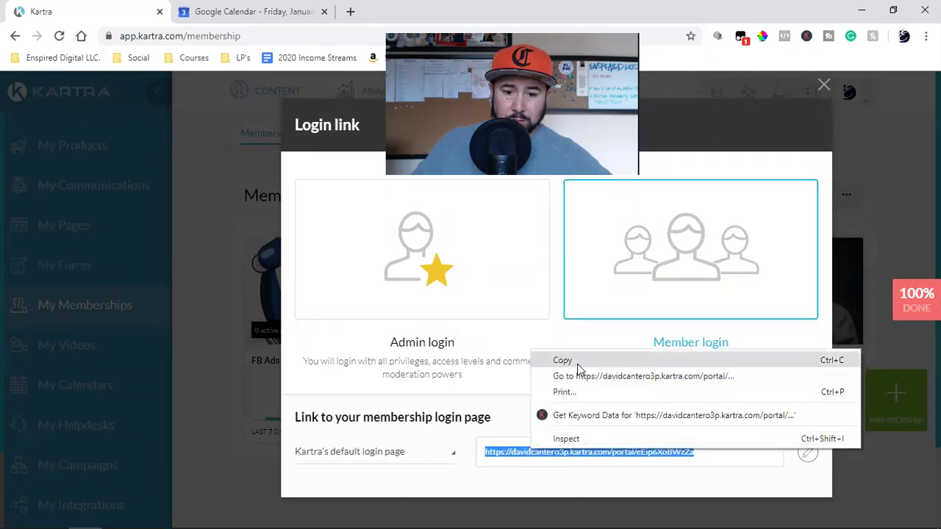
click(579, 361)
Open the copied member login link in a new browser tab
click(350, 11)
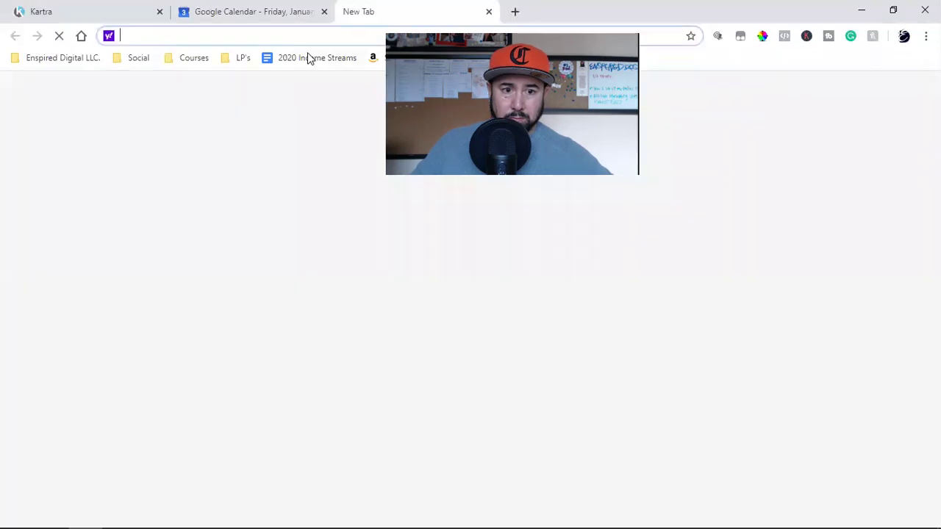
key(ctrl+v)
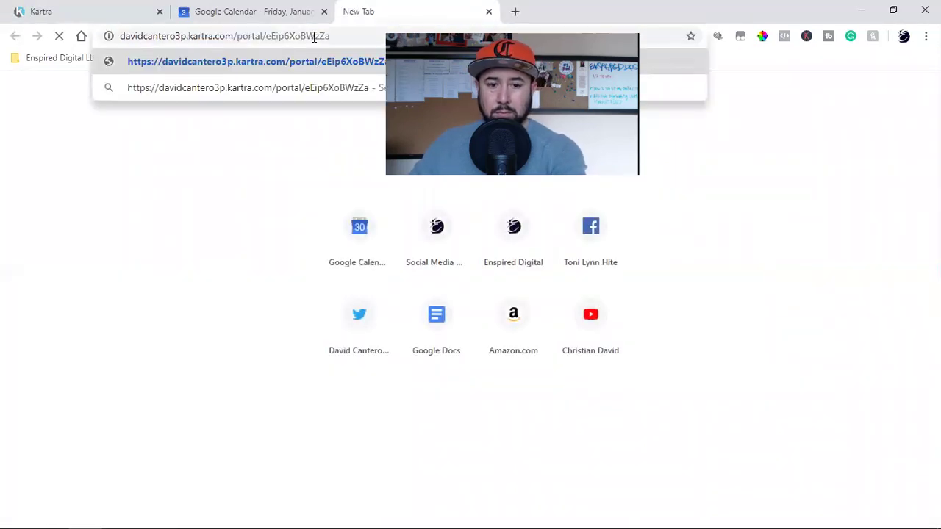
key(Return)
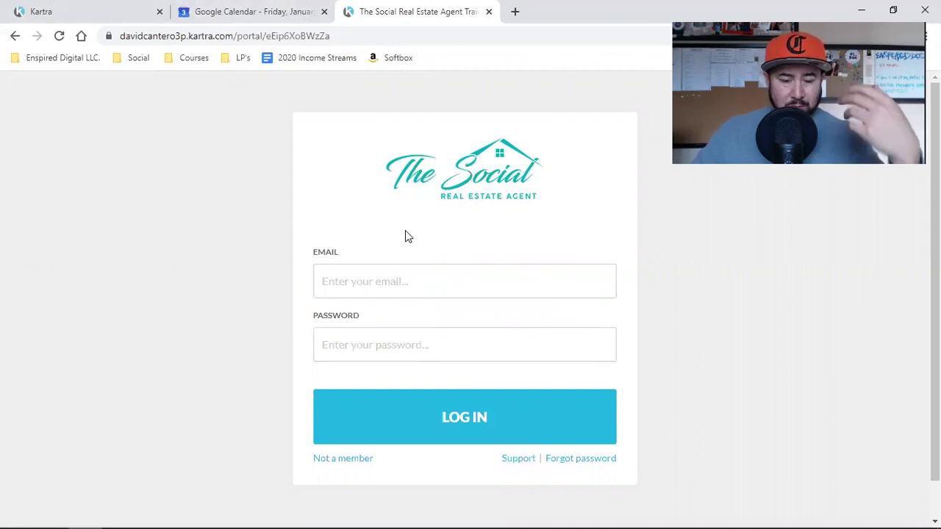
Return to the Kartra login link dialog and enter the membership portal with the admin login
click(102, 13)
click(368, 266)
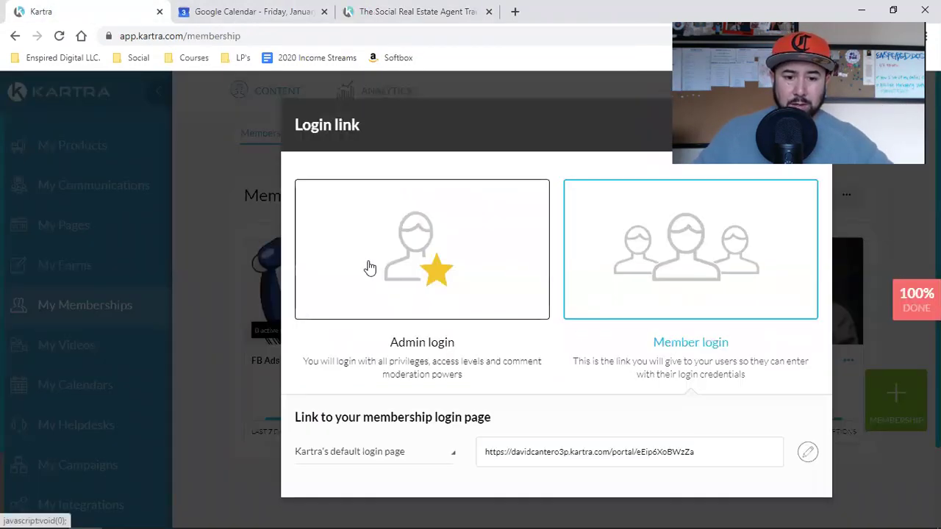
click(546, 433)
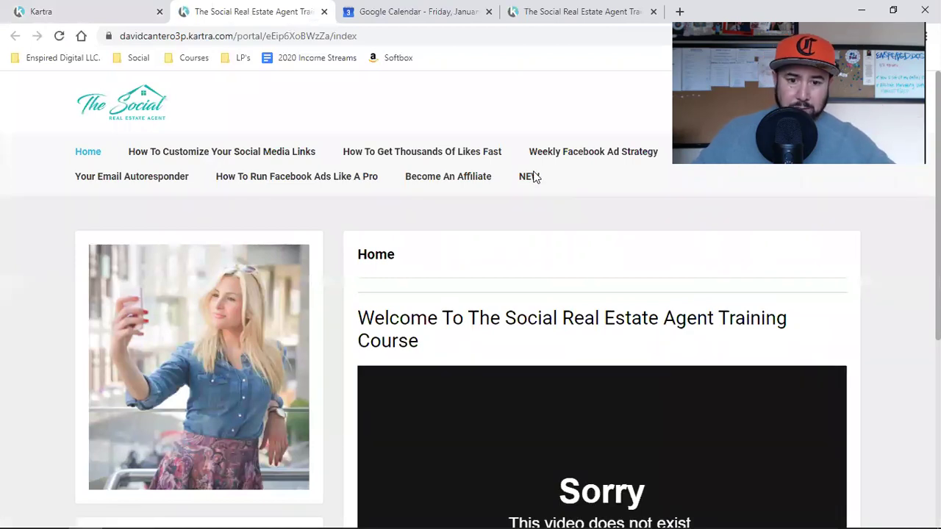
Open the ANTOTHER subcategory under NEW and test the link on the post's "Uploading videos for my digital course" image, closing the linked page
mouse_move(535, 178)
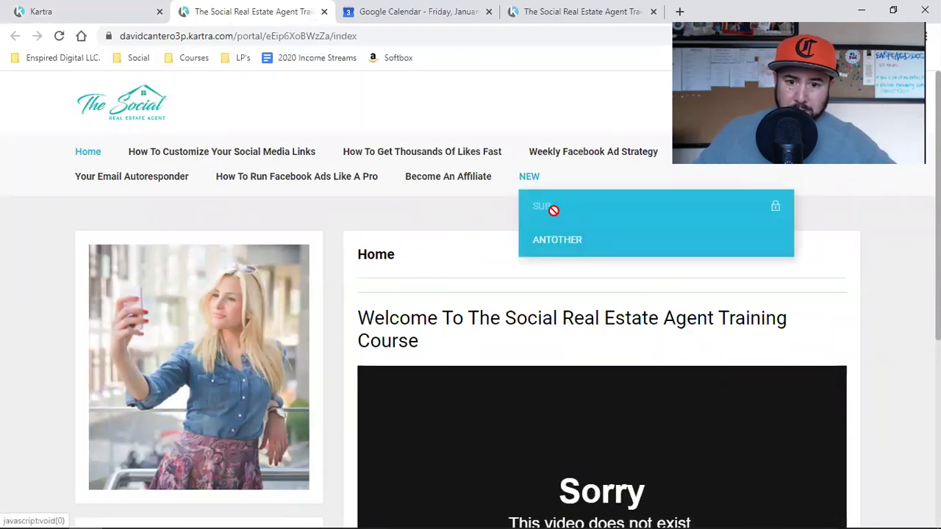
click(582, 242)
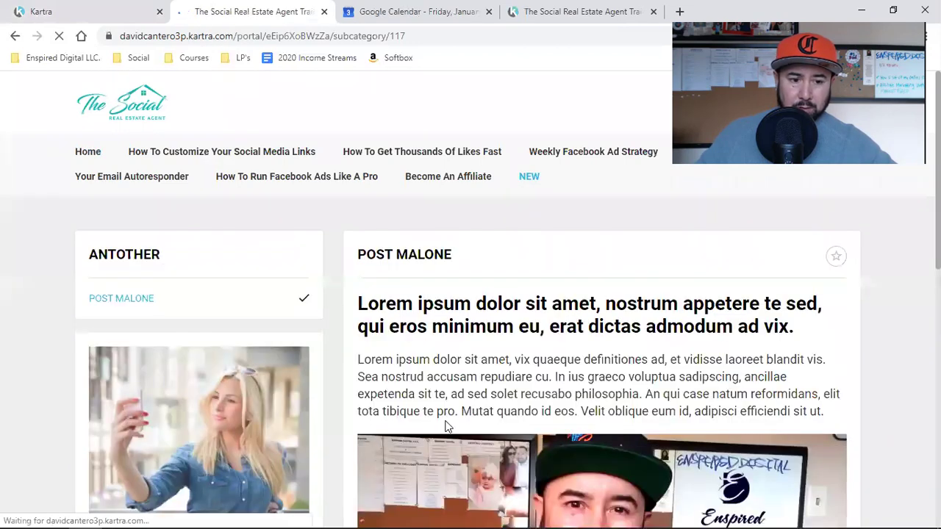
scroll(651, 426, down, 4)
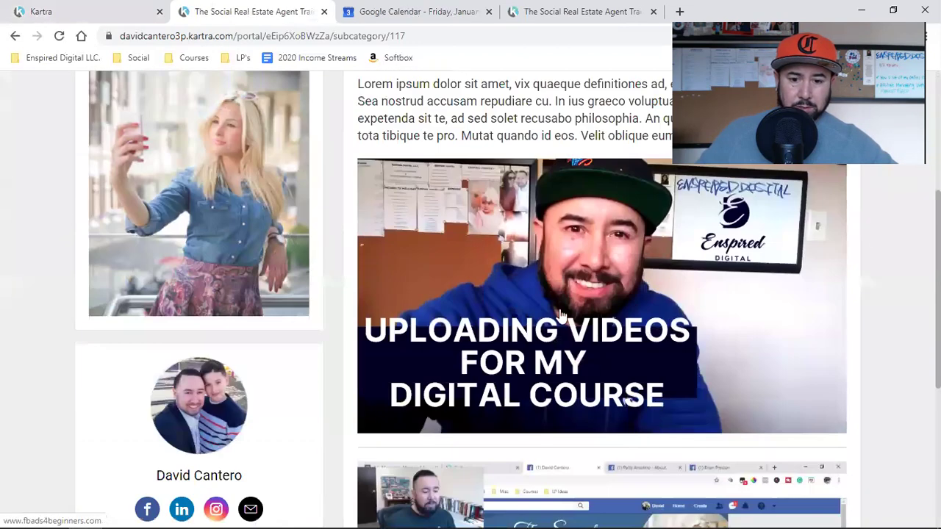
click(556, 298)
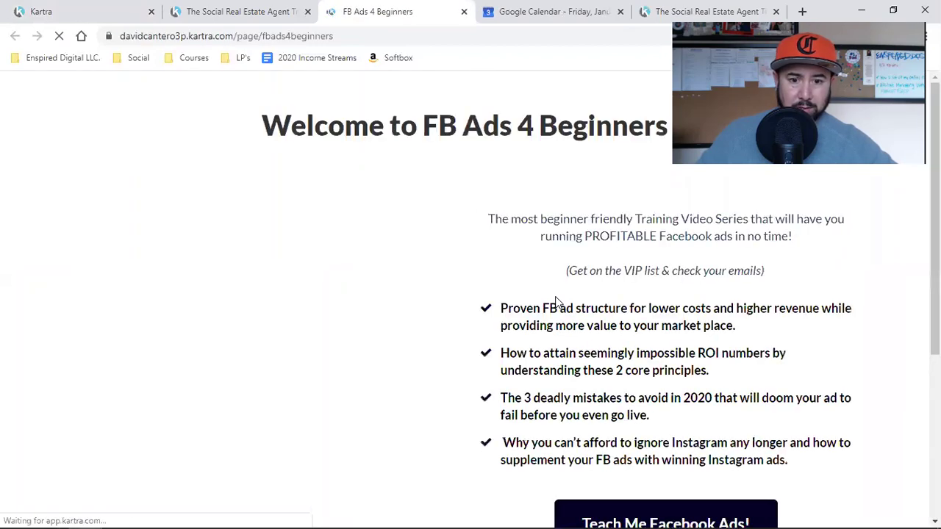
click(464, 13)
Play the post's embedded video briefly, pause it and look over the rest of the POST MALONE page
scroll(676, 378, down, 4)
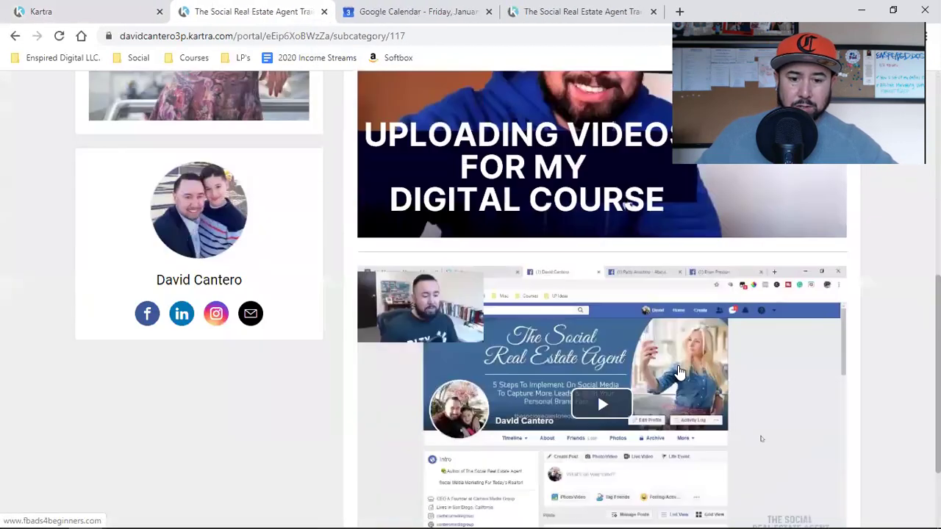
click(608, 329)
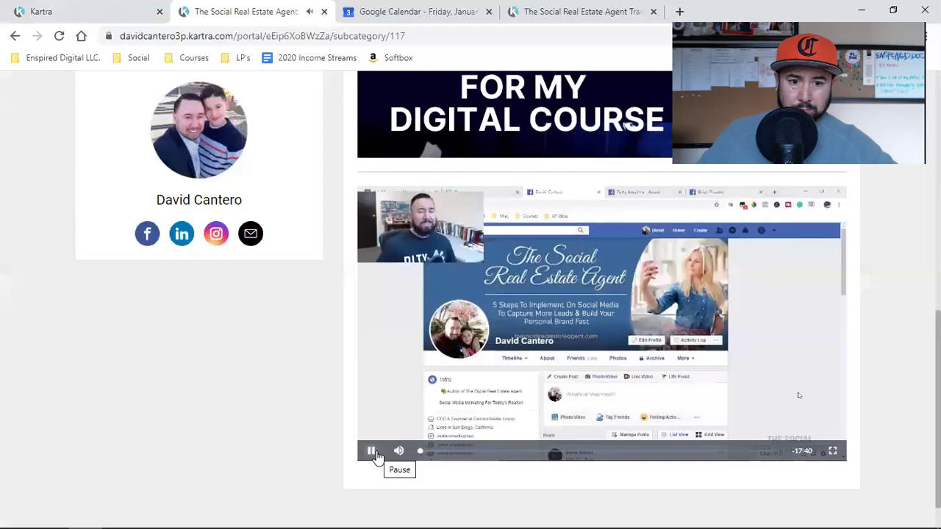
click(377, 458)
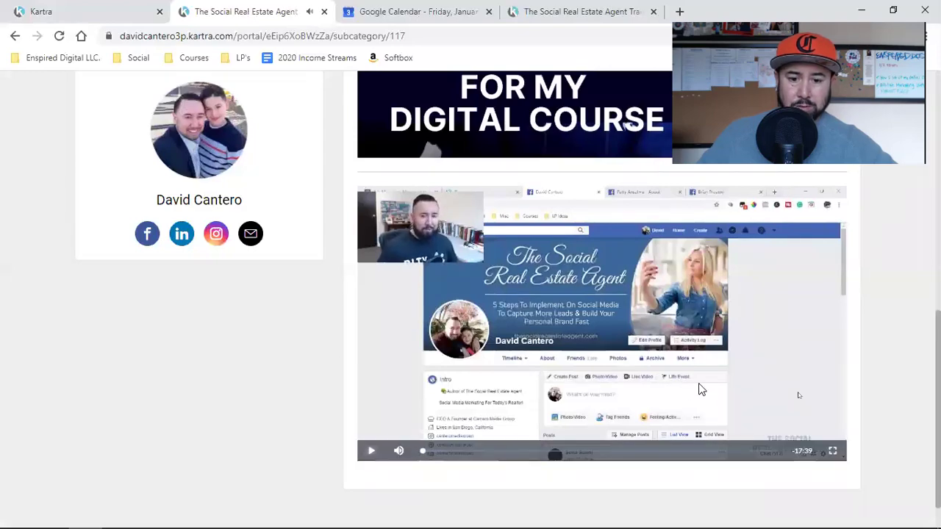
scroll(698, 383, up, 3)
scroll(683, 405, down, 4)
scroll(683, 405, up, 8)
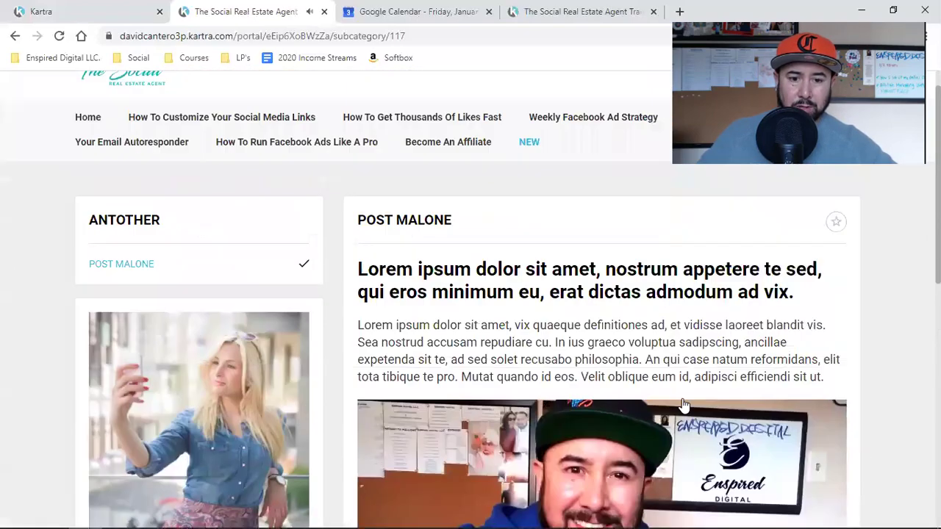